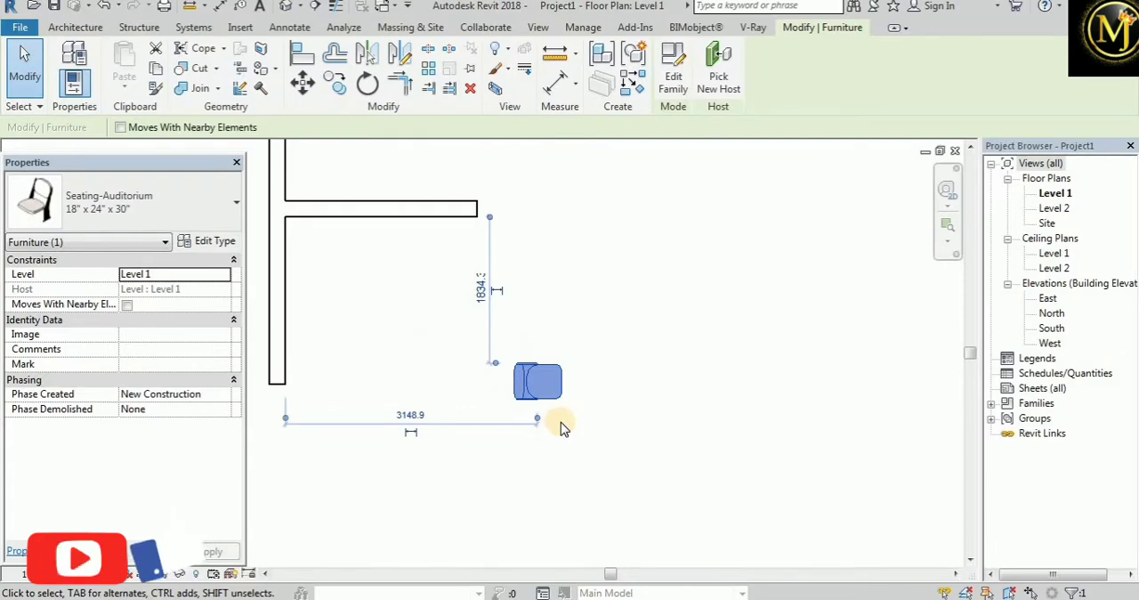
Turn the auditorium chair to face the top of the plan, and rotate it 45° clockwise about its centre
key("space")
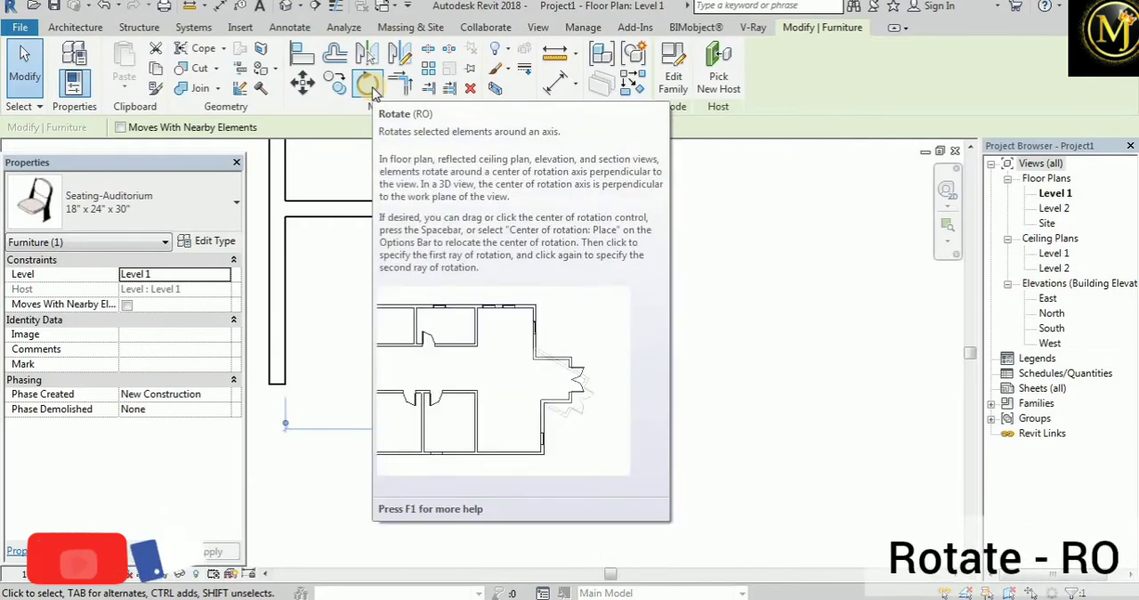
left_click(367, 84)
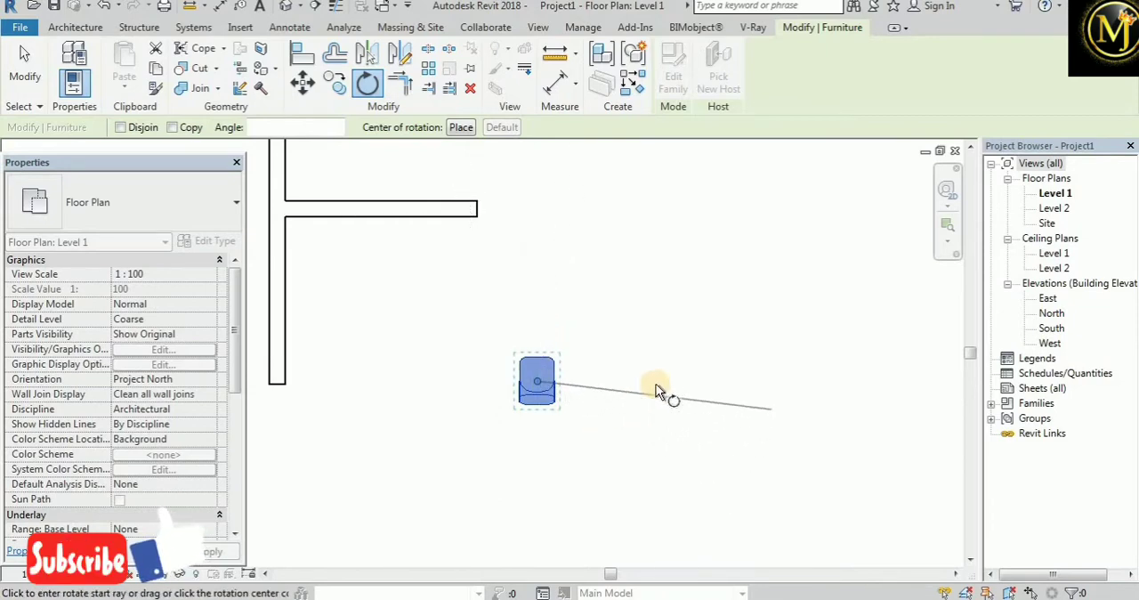
left_click(702, 382)
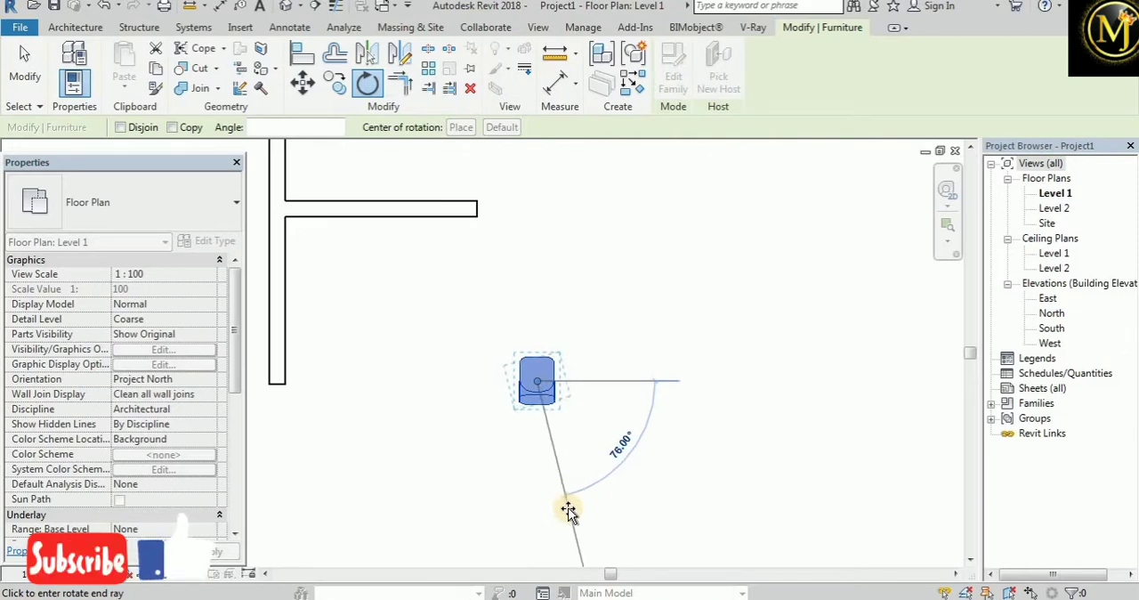
type("45")
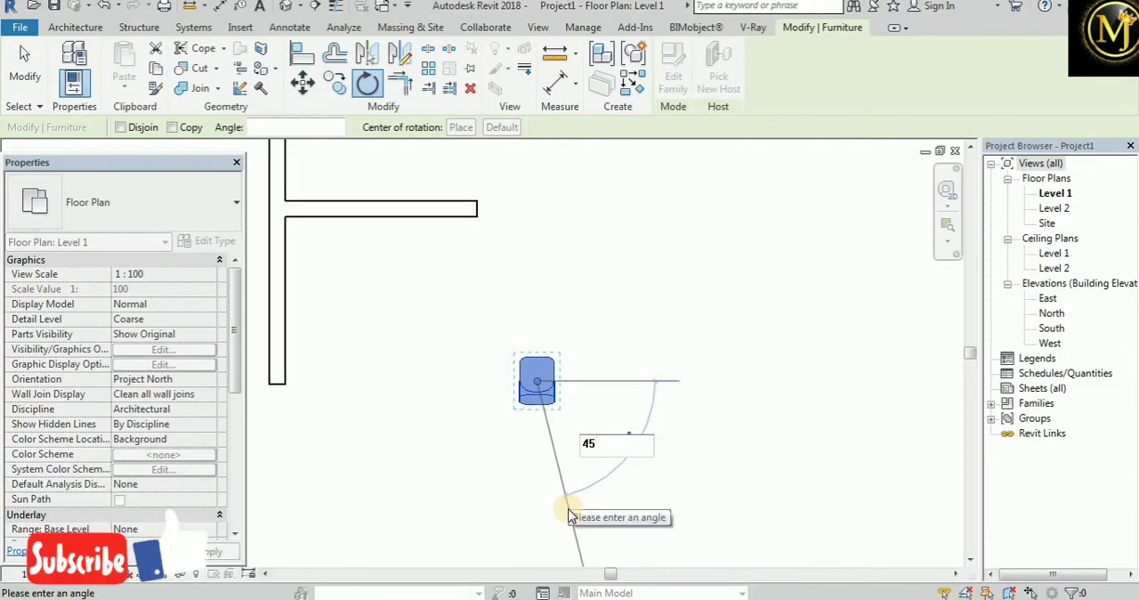
key("Return")
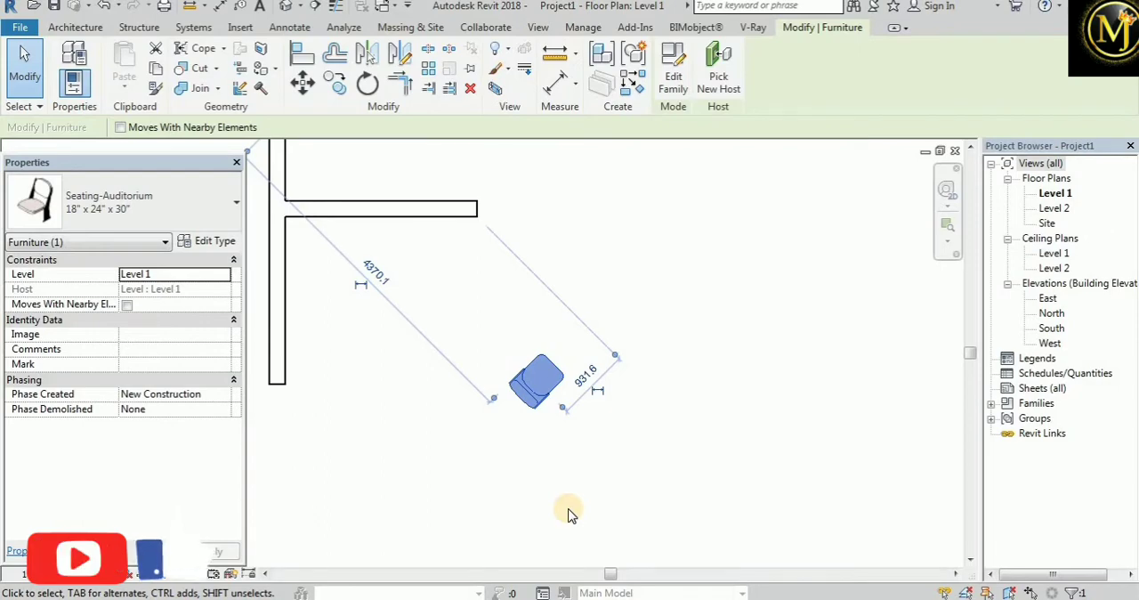
Rotate the chair a further 65° clockwise about its centre, measured from a vertical start ray
left_click(366, 85)
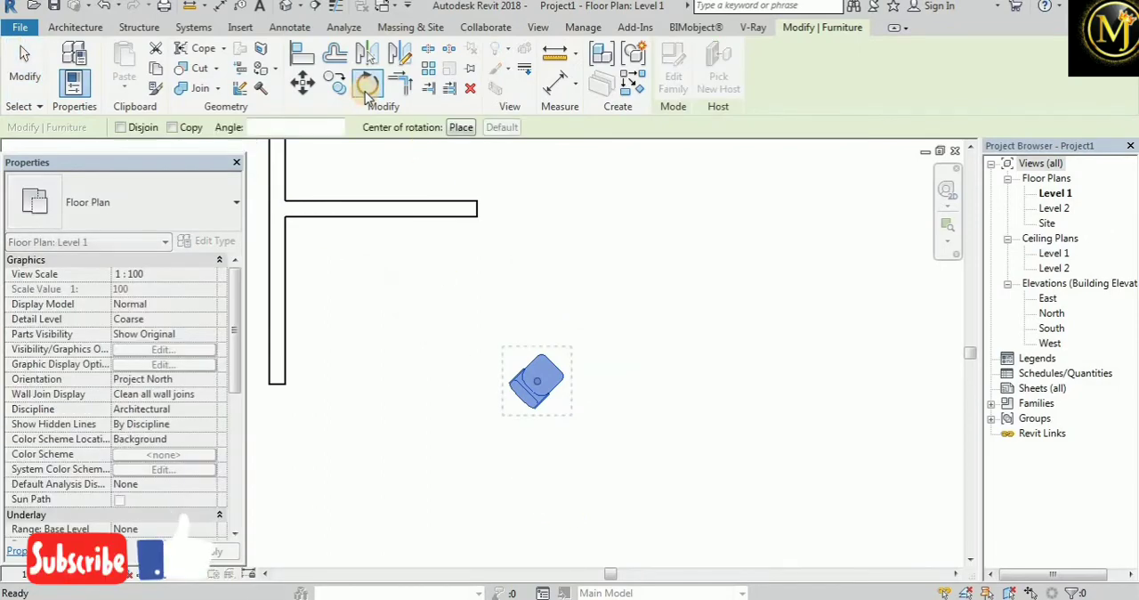
left_click(538, 197)
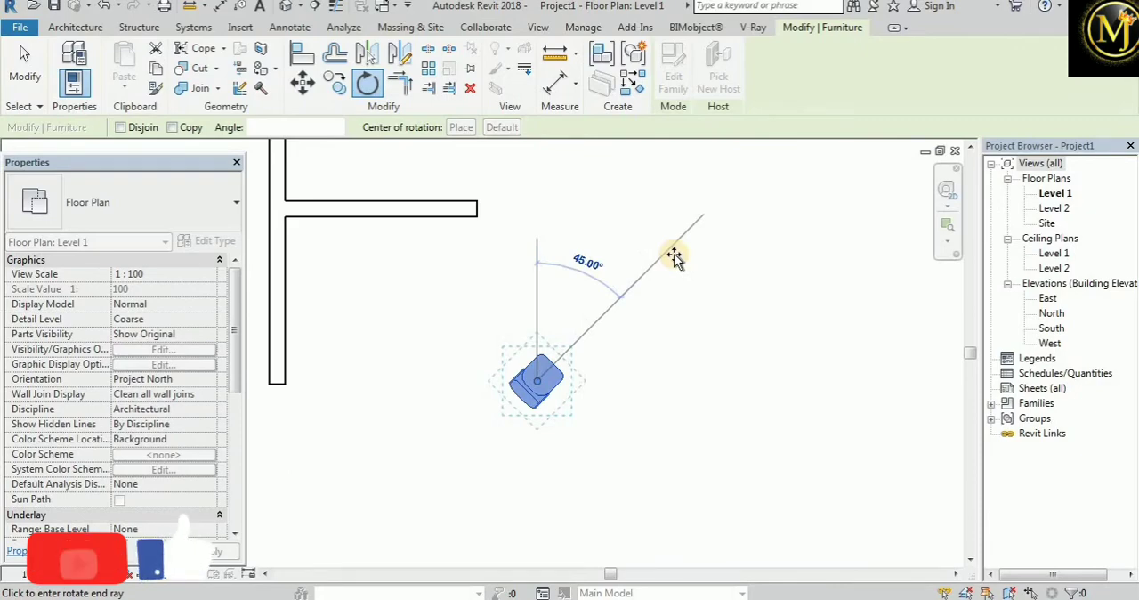
type("65")
key("Return")
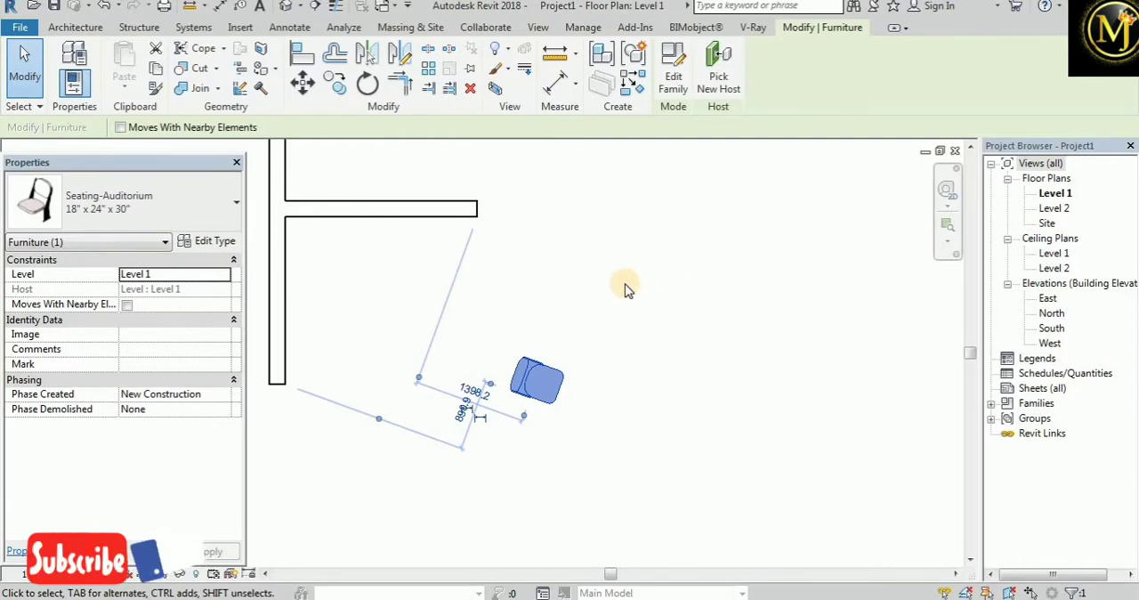
Create a rotated copy of the chair at 50° clockwise about its centre, starting from a horizontal ray
left_click(368, 86)
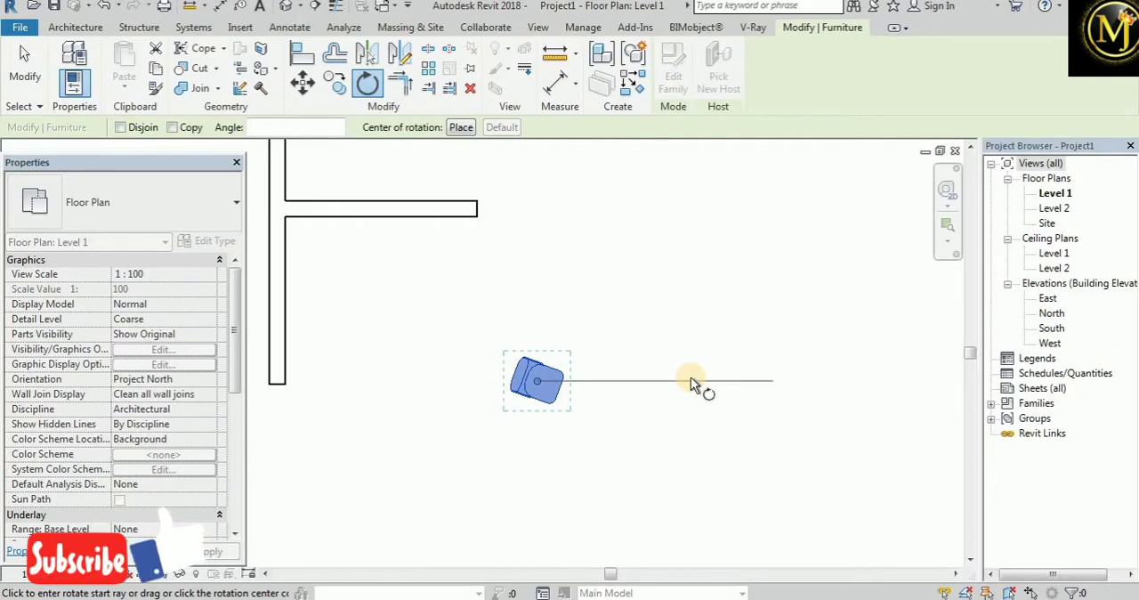
left_click(172, 127)
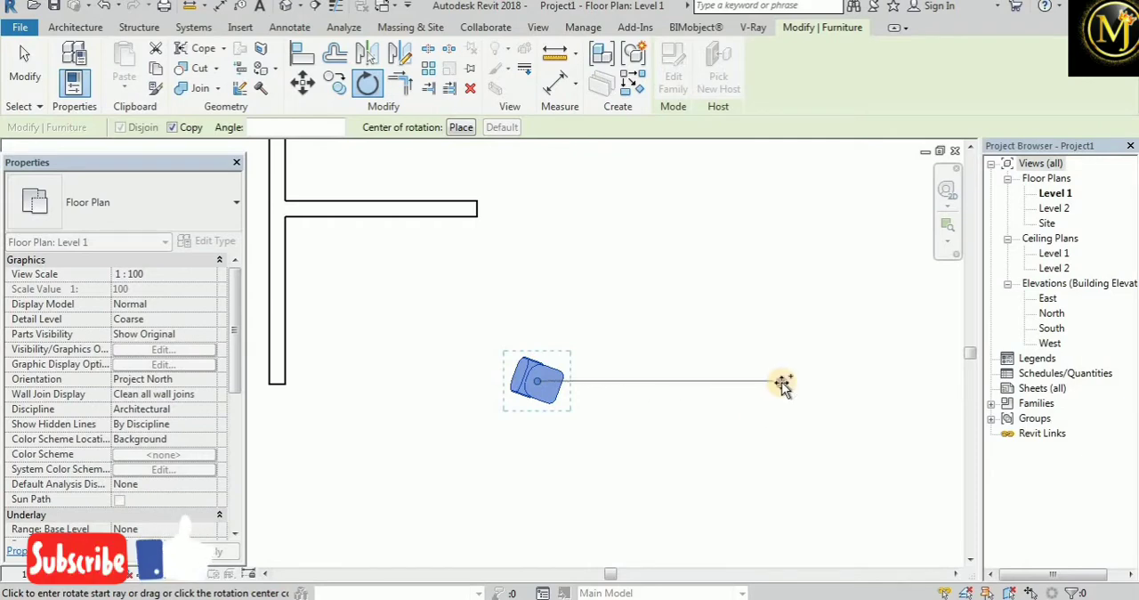
left_click(781, 382)
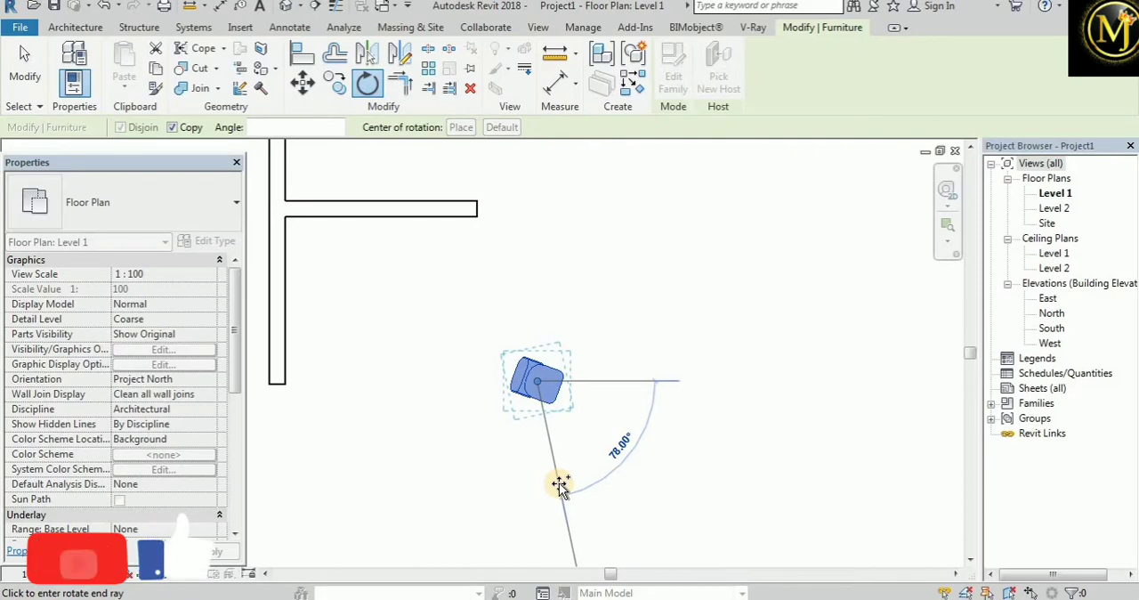
type("50")
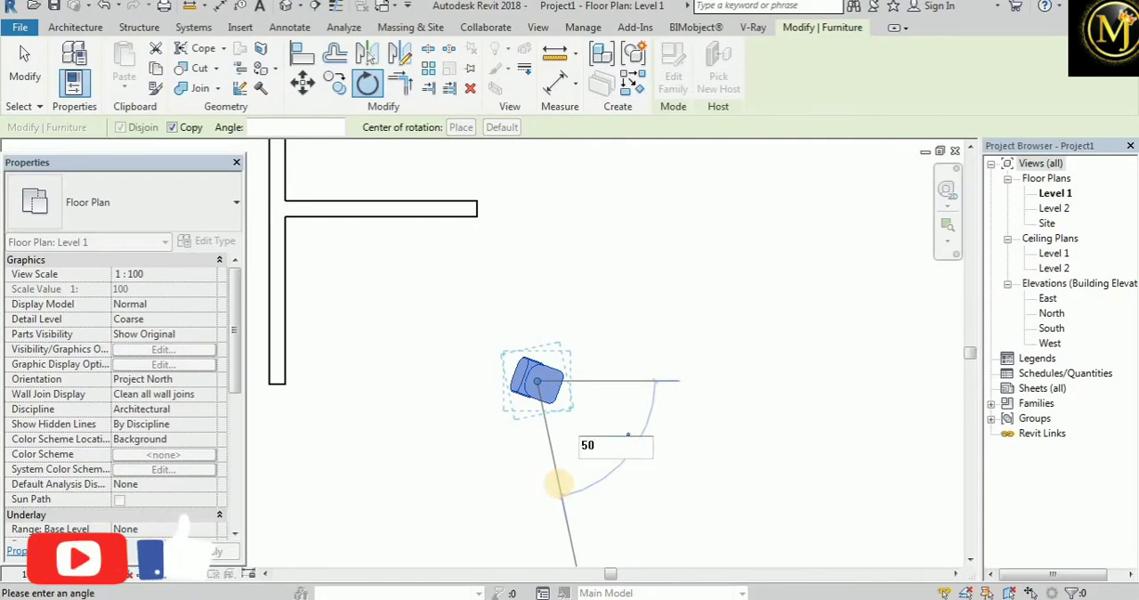
key("Return")
left_click(639, 442)
scroll(551, 367, "up", 3)
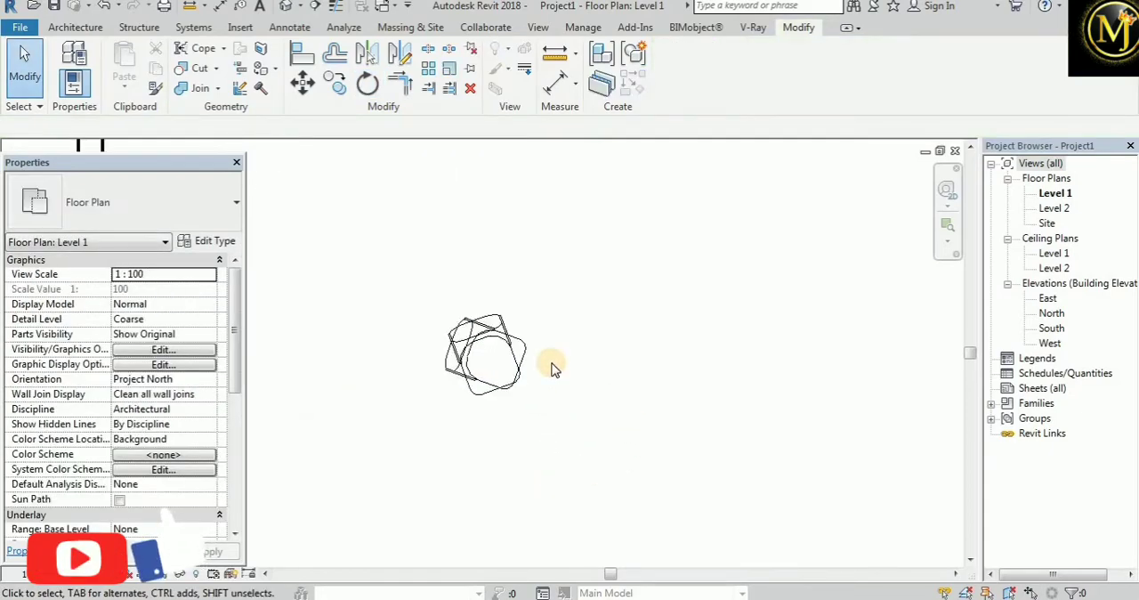
scroll(552, 367, "up", 2)
left_click(453, 297)
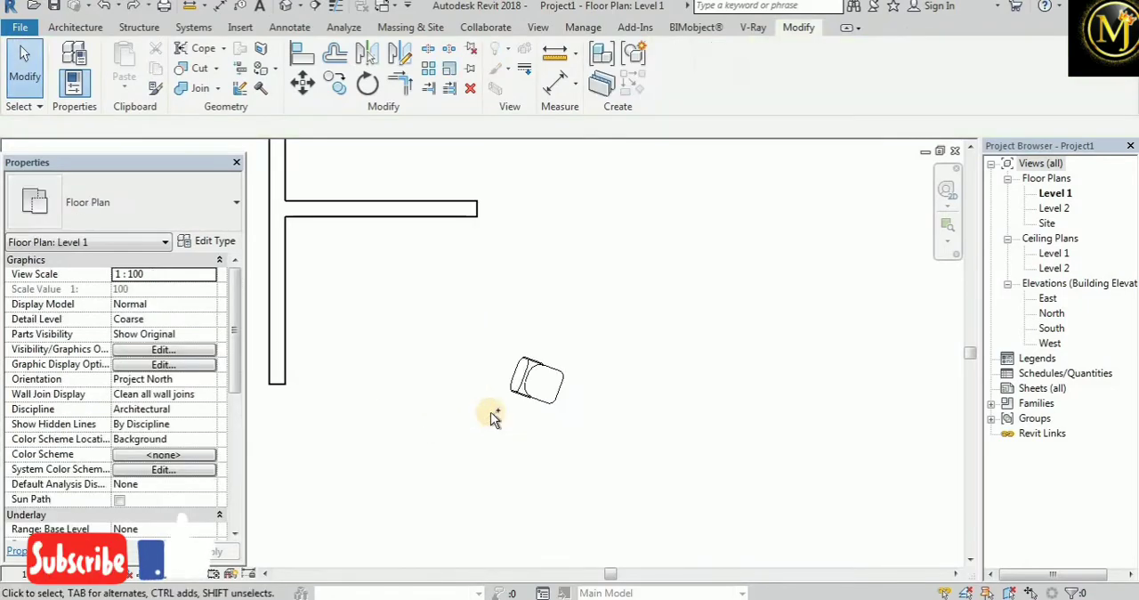
Rotate the chair freehand about 10° counterclockwise around its centre without copying, and undo that rotation
left_click(539, 381)
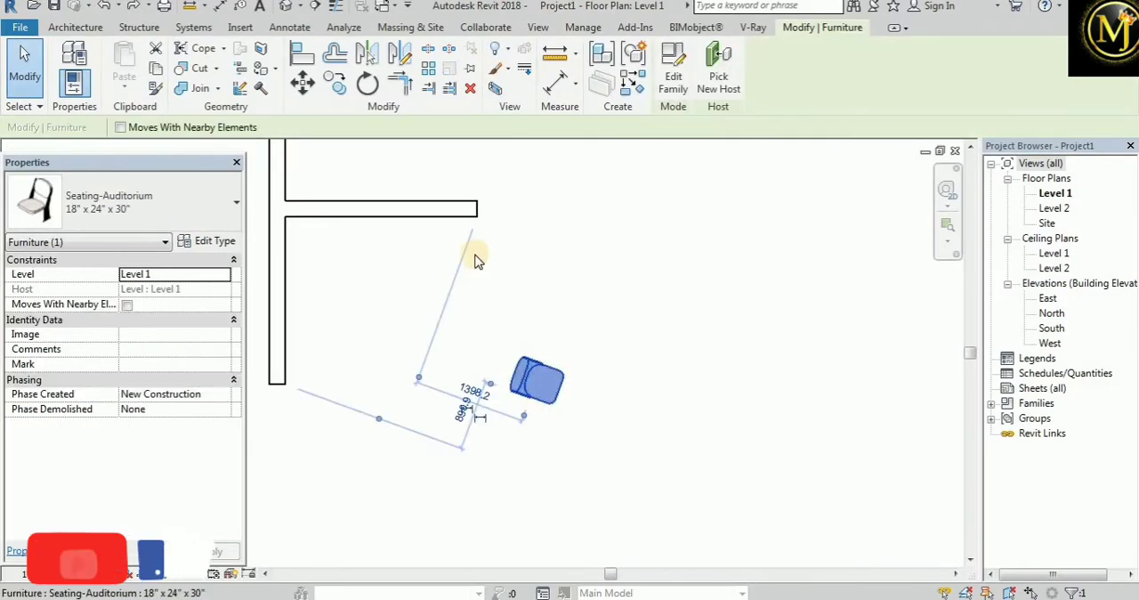
key("r")
key("o")
left_click(788, 465)
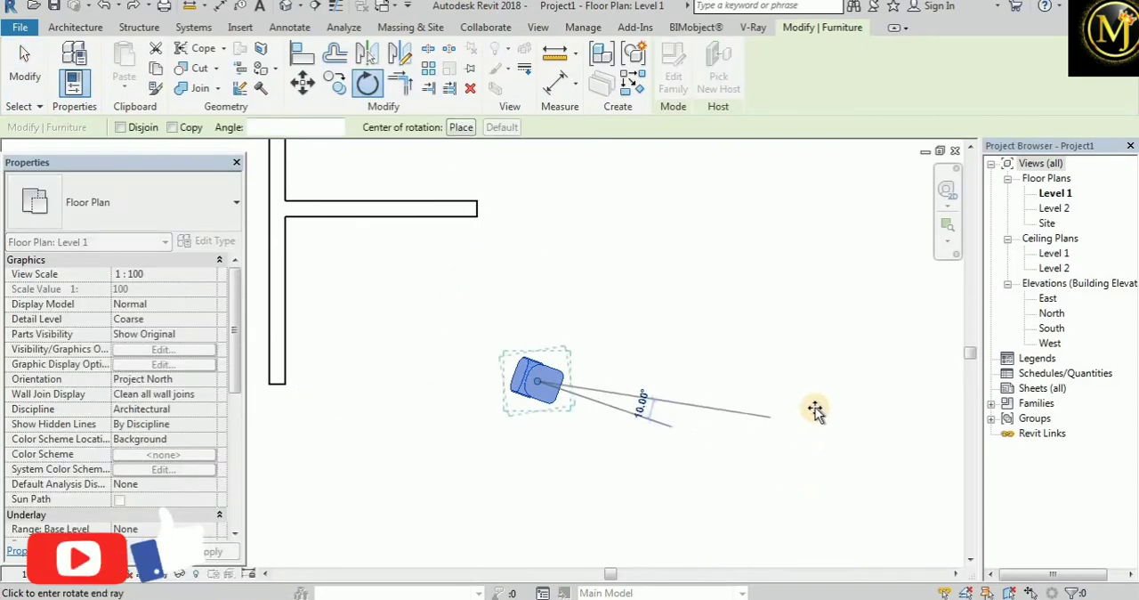
left_click(813, 410)
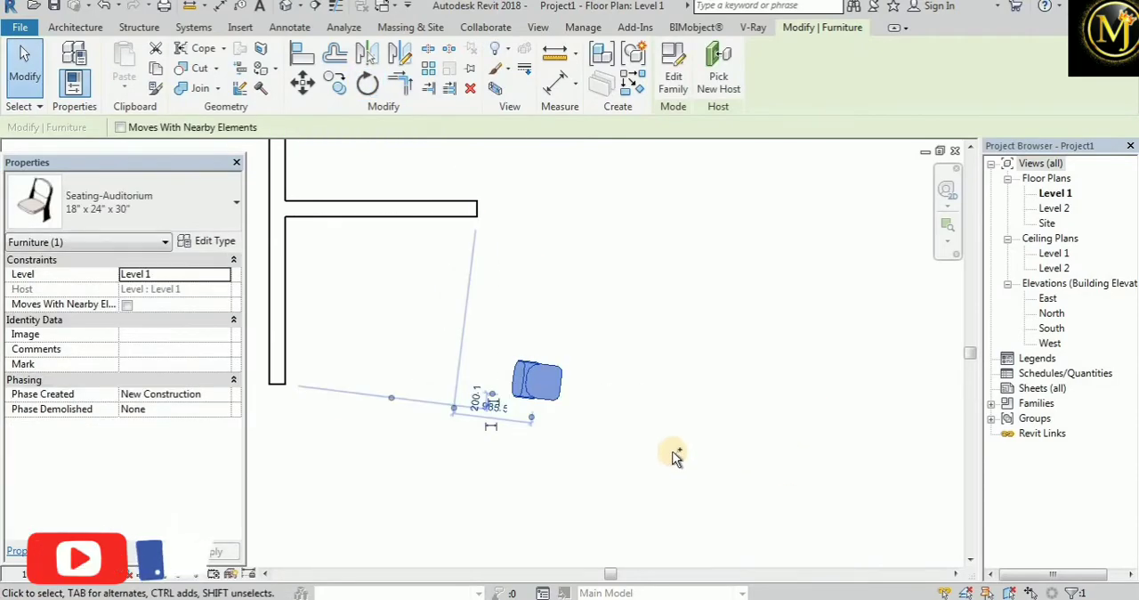
key("ctrl+z")
Place another Seating-Auditorium 18" x 24" x 30" chair in the empty area to the right of the walls
scroll(623, 423, "down", 3)
scroll(621, 405, "up", 2)
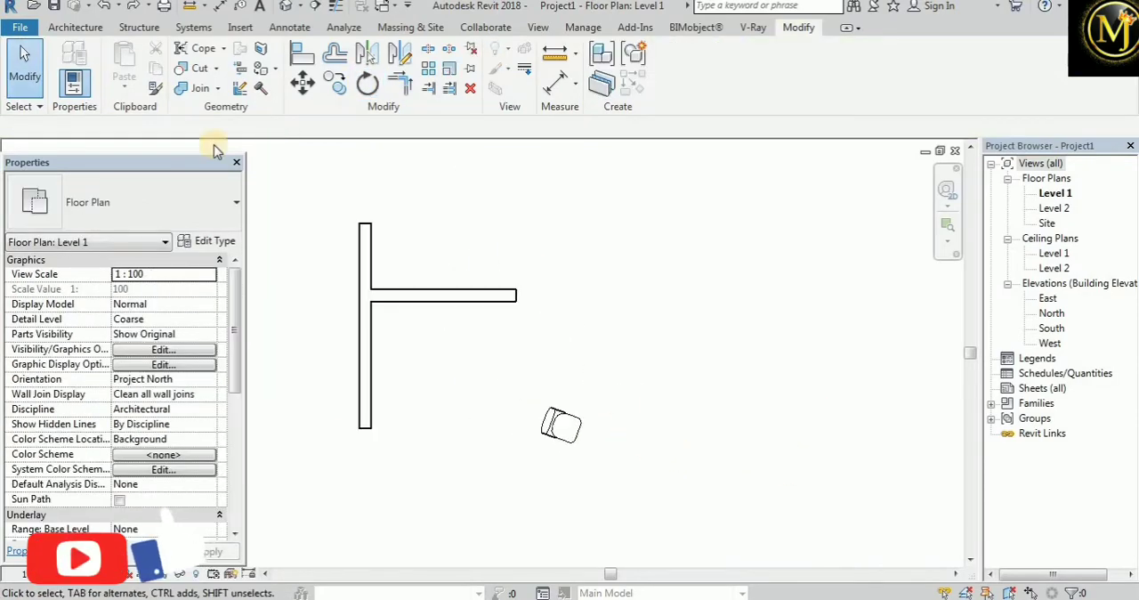
left_click(77, 27)
left_click(195, 54)
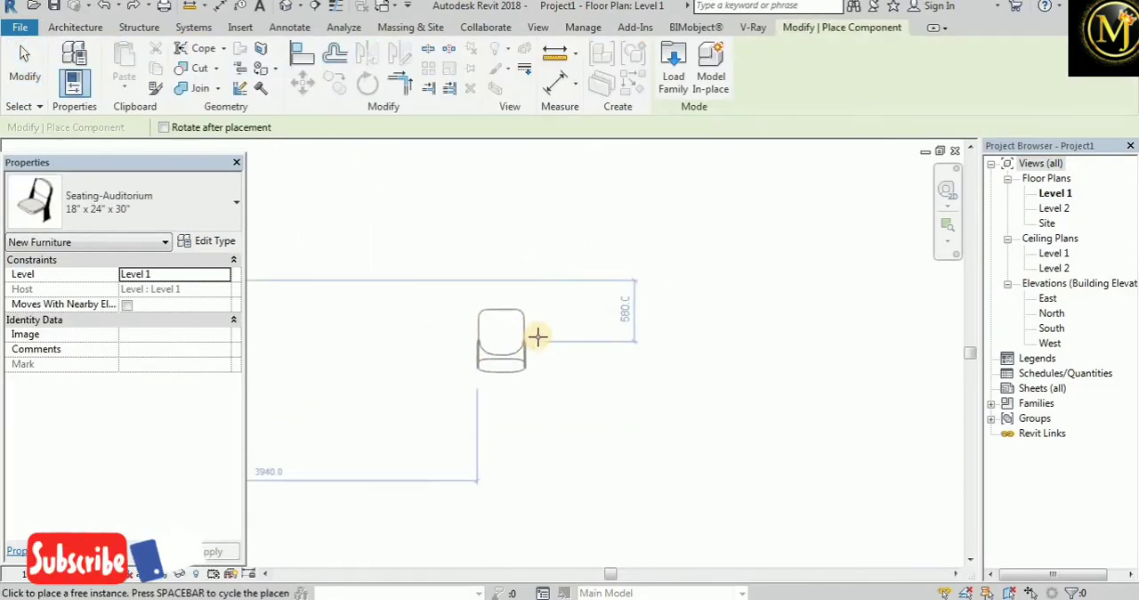
left_click(537, 335)
left_click(25, 67)
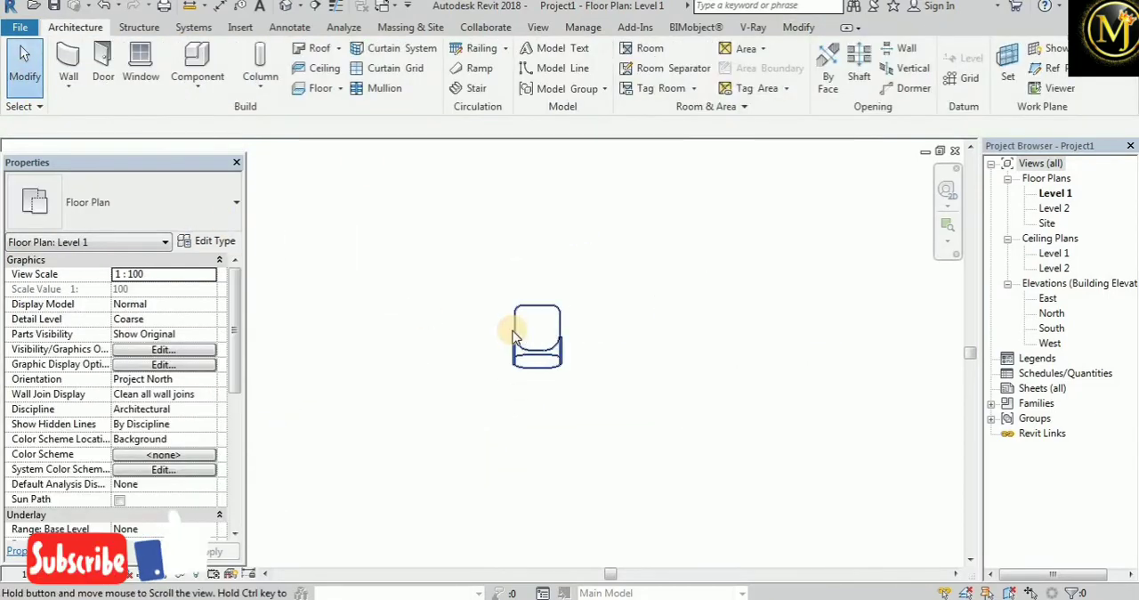
Rotate the new chair 45° clockwise about its centre as a copy, keeping the original
left_click(525, 331)
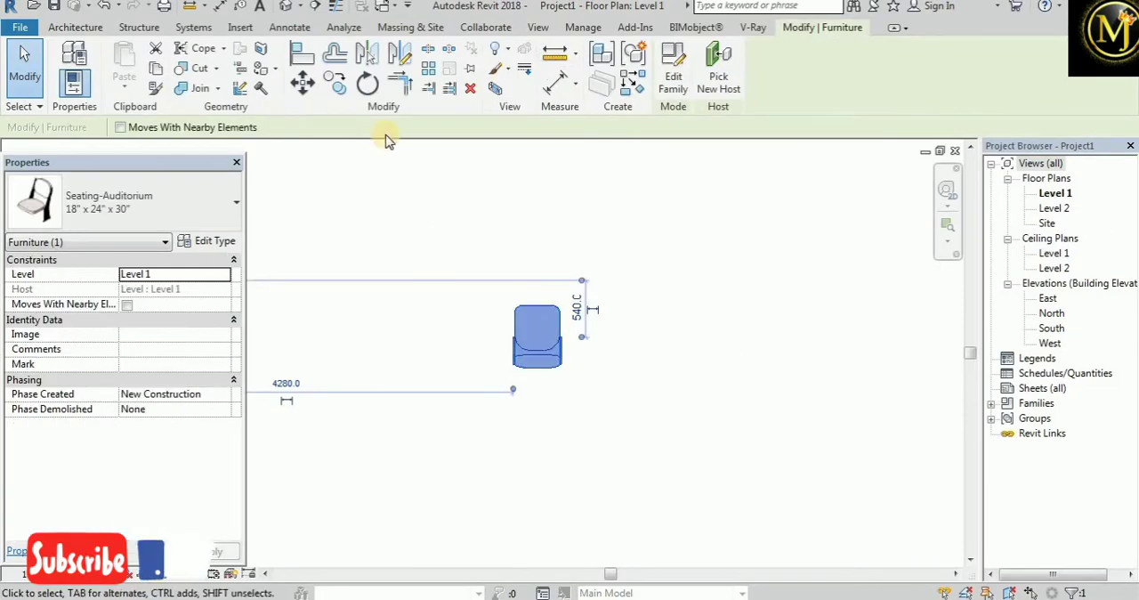
left_click(367, 83)
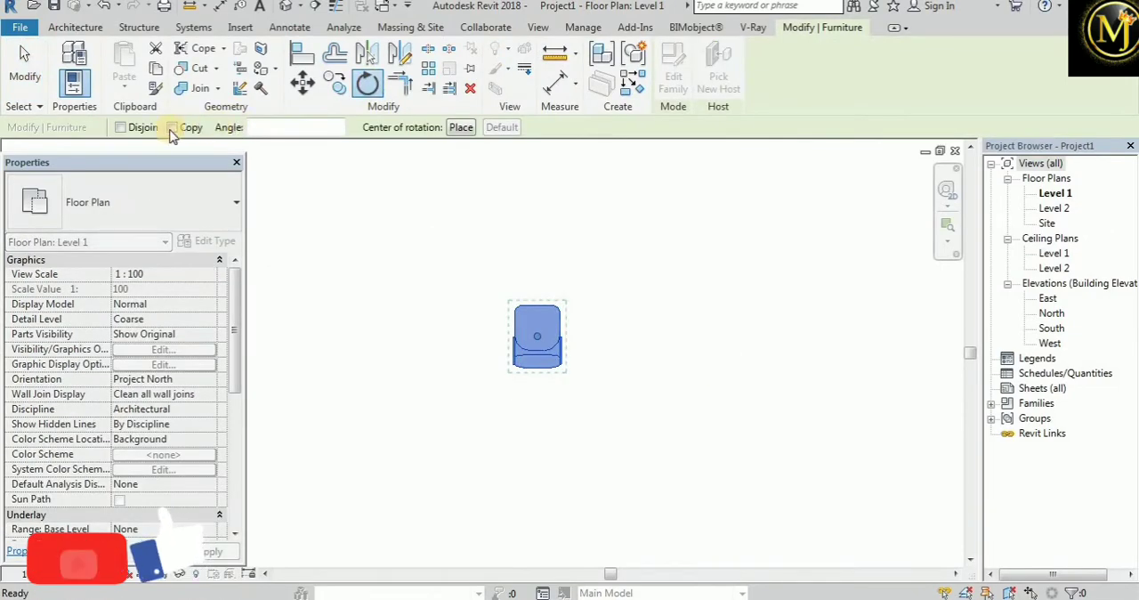
left_click(171, 127)
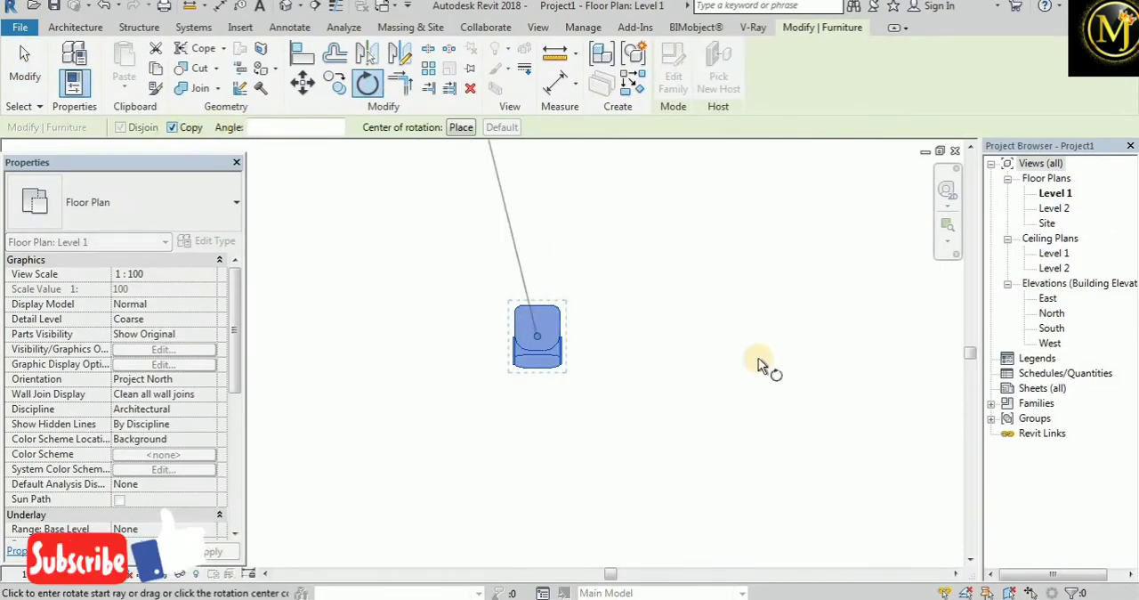
left_click(801, 344)
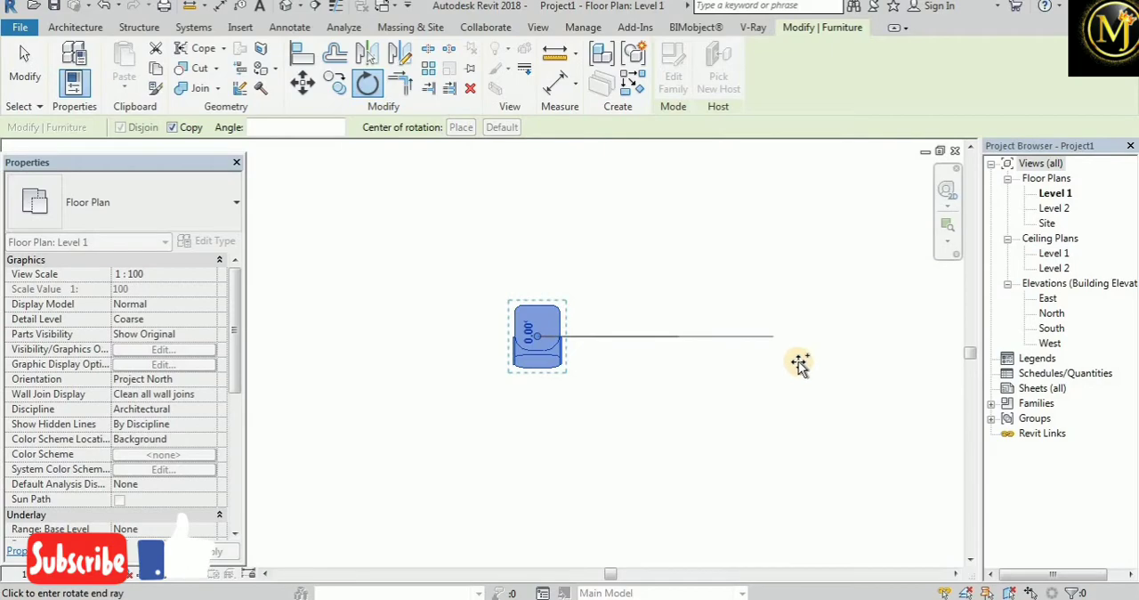
left_click(694, 487)
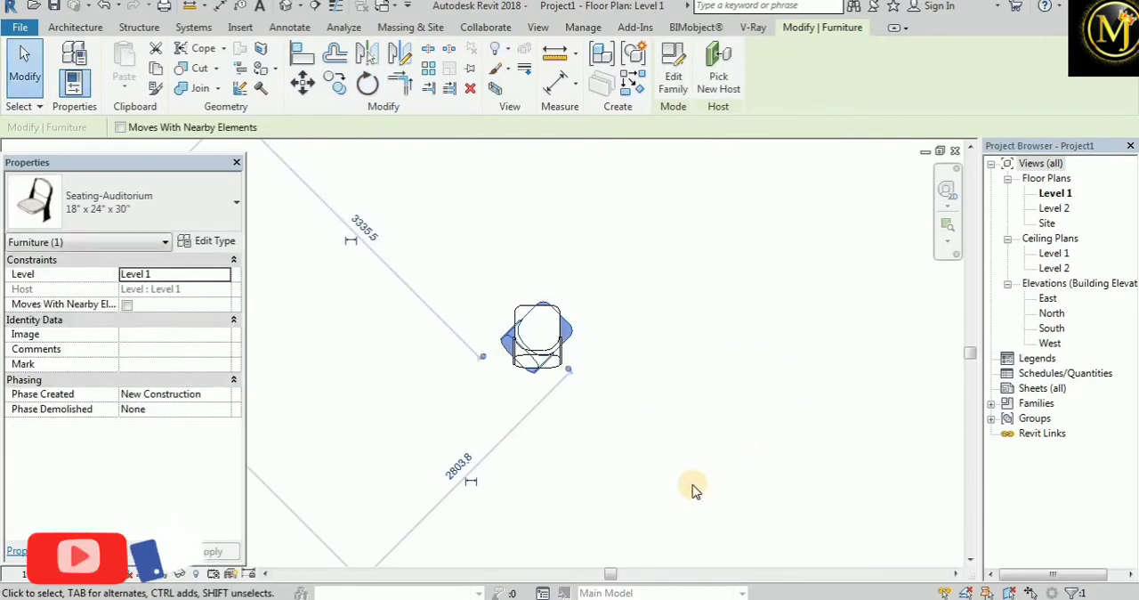
left_click(591, 391)
scroll(591, 391, "up", 3)
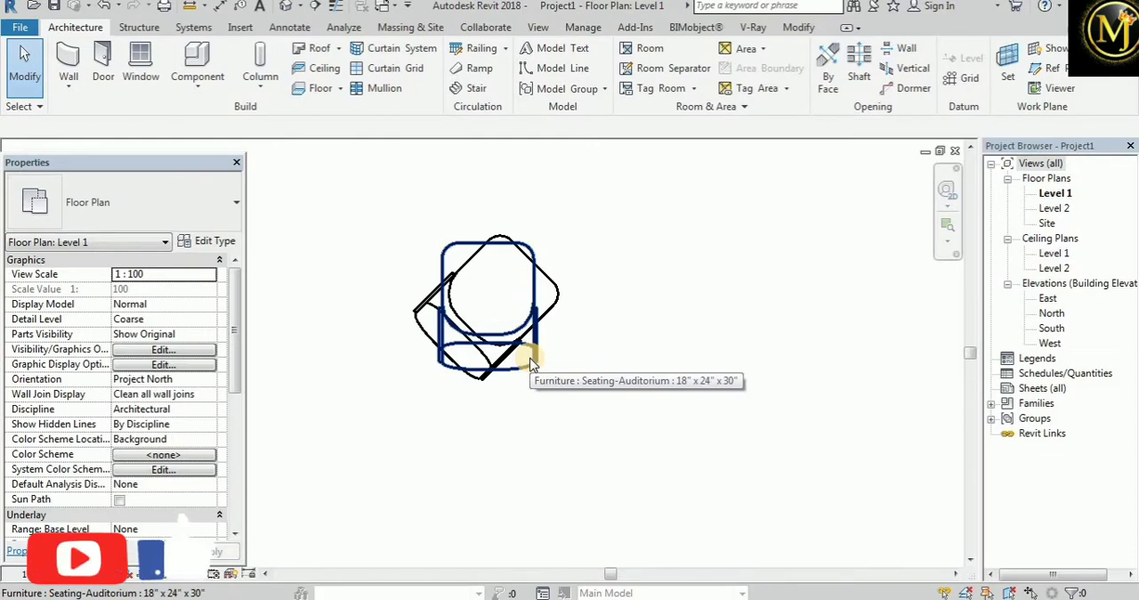
scroll(536, 366, "down", 2)
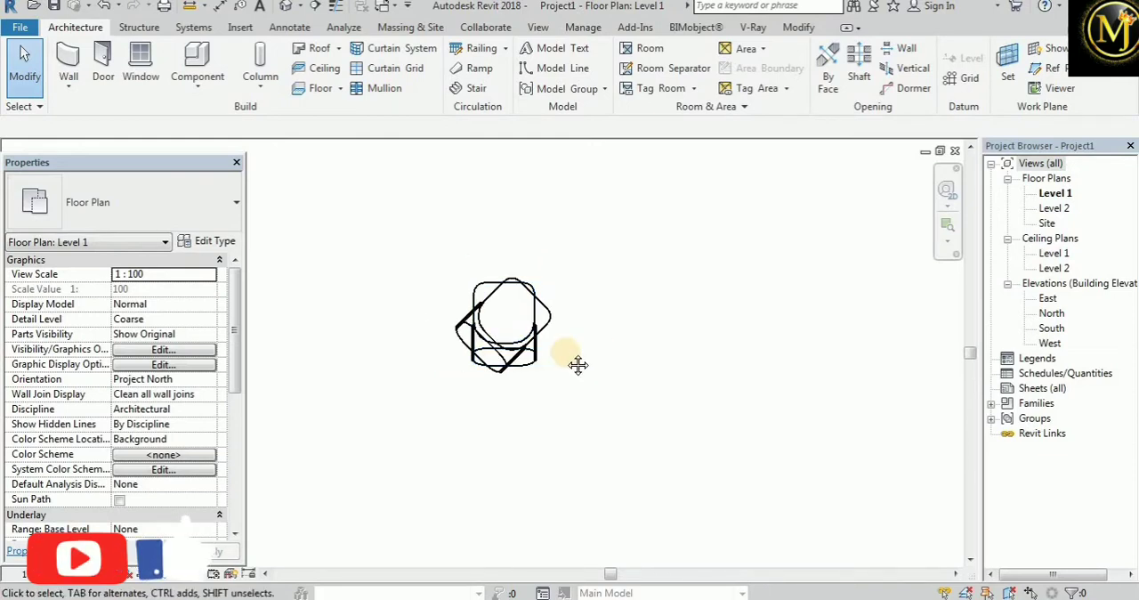
Place another auditorium chair to the right of the overlapping pair, aligned horizontally with the unrotated chair
middle_click_drag(577, 364, 492, 389)
left_click(219, 62)
left_click(764, 349)
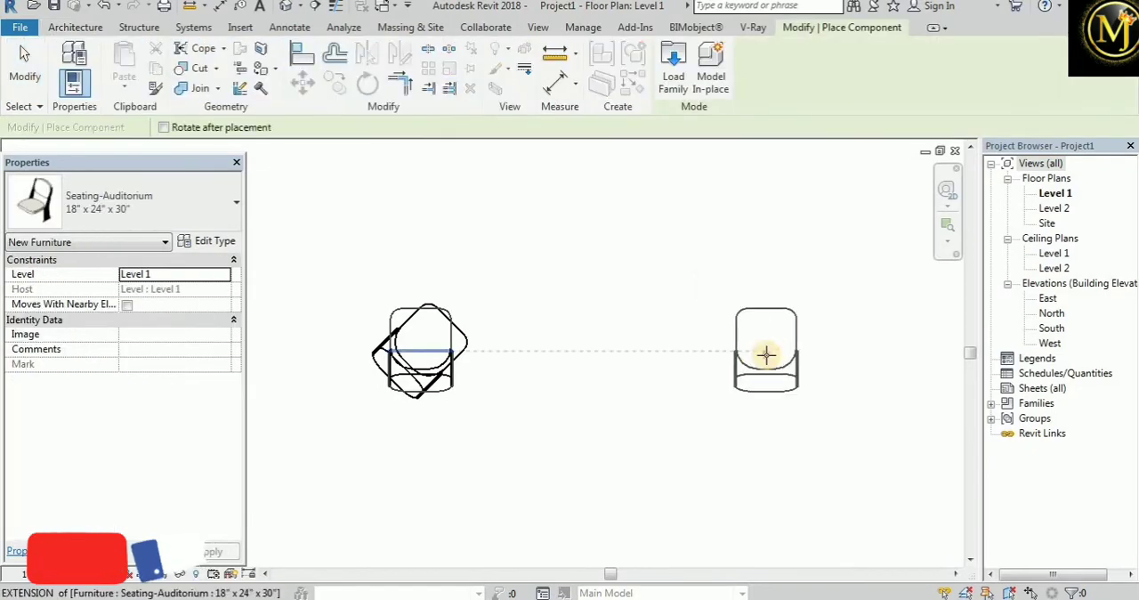
left_click(28, 82)
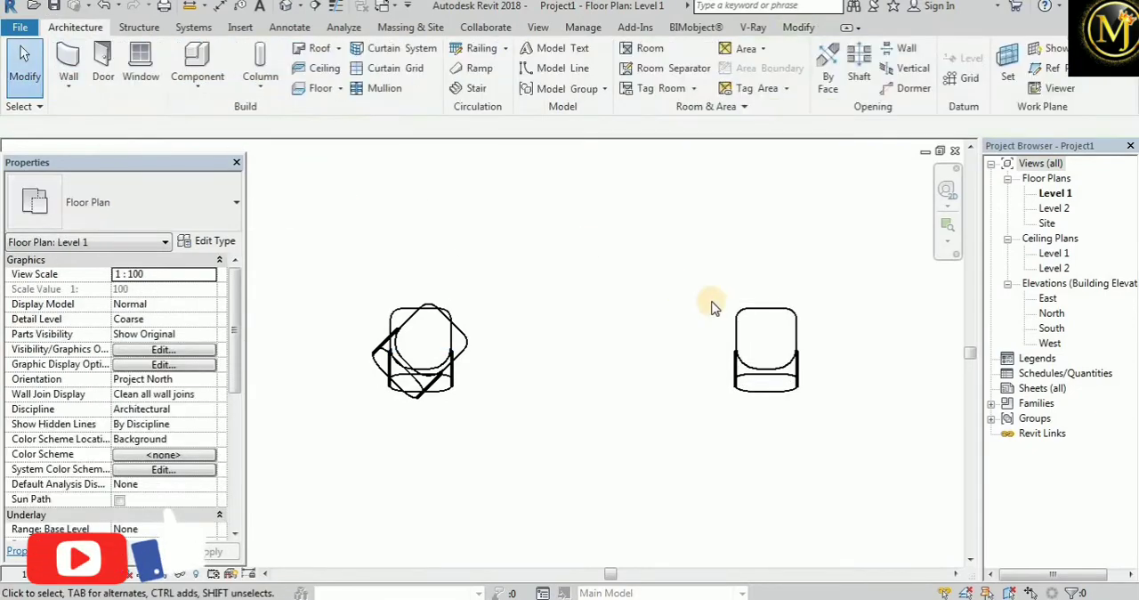
Rotate the rightmost chair 60° clockwise around a custom centre of rotation placed in the empty space well to its right
left_click(757, 323)
left_click(367, 85)
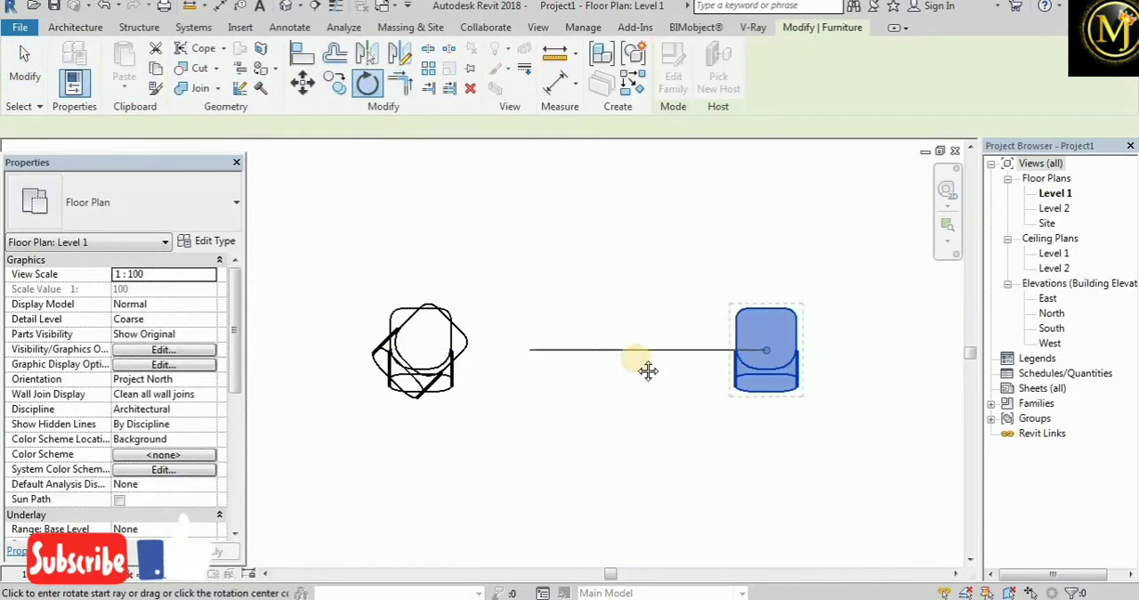
middle_click_drag(648, 371, 472, 400)
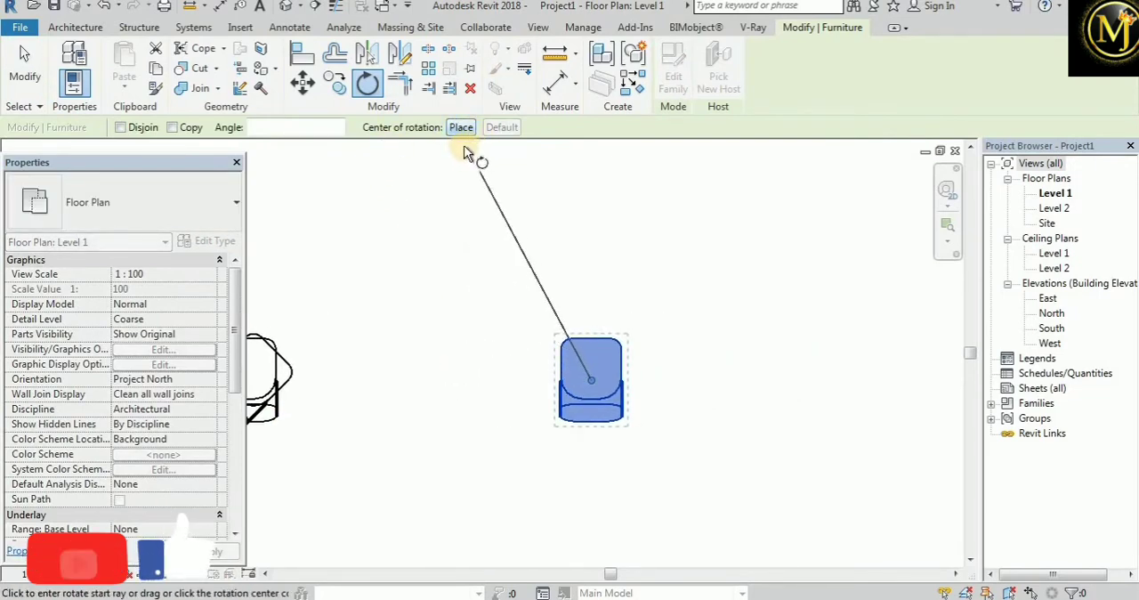
scroll(533, 381, "down", 2)
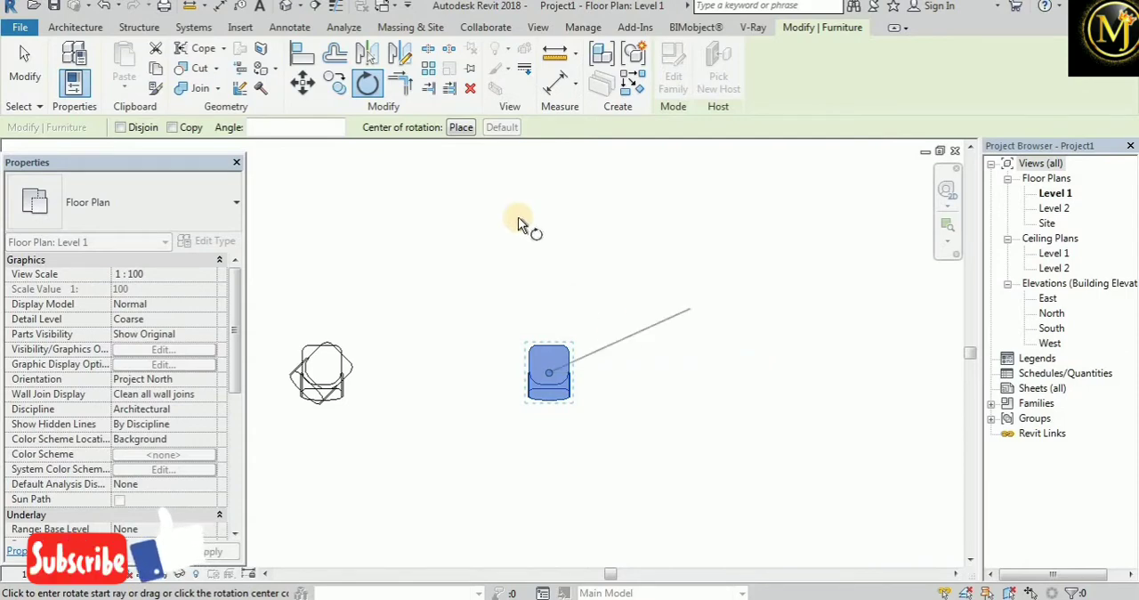
left_click(460, 127)
scroll(431, 345, "down", 2)
scroll(746, 381, "up", 3)
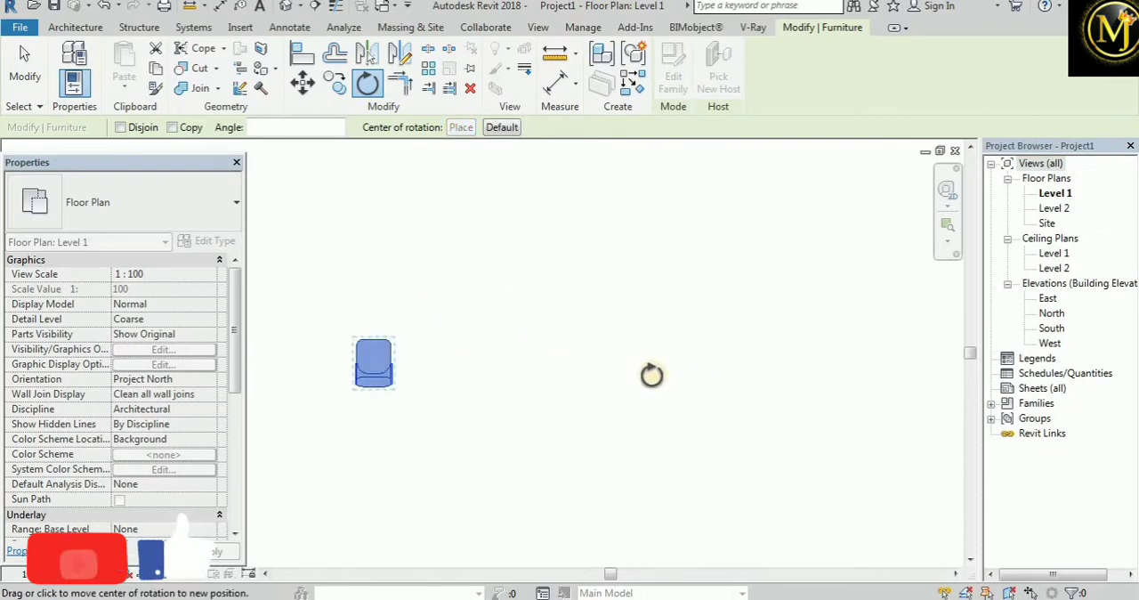
scroll(680, 366, "down", 1)
left_click(680, 367)
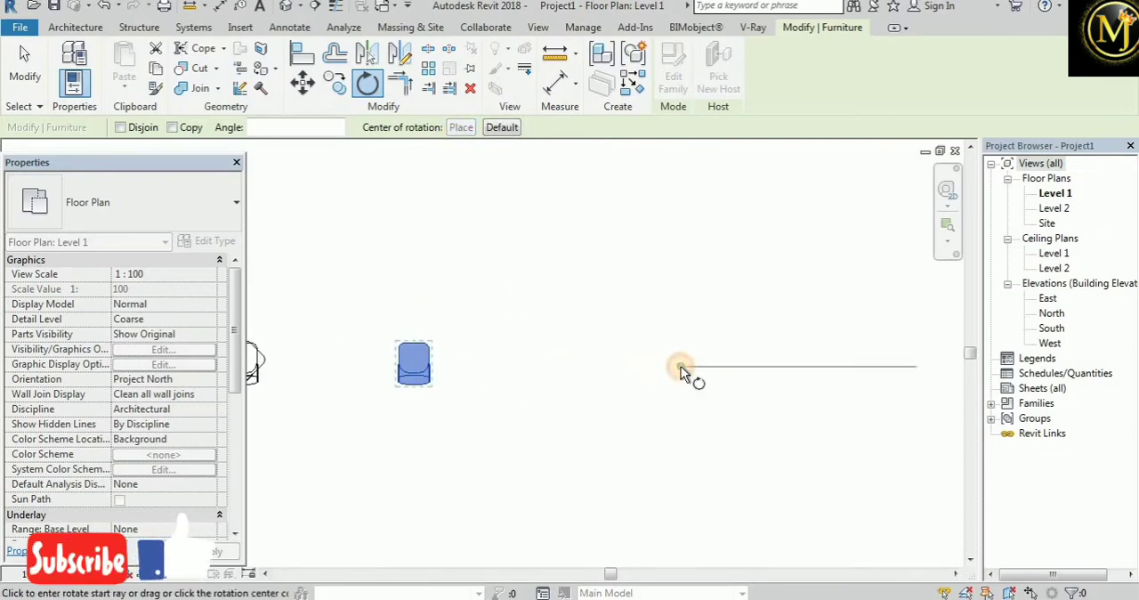
left_click(853, 363)
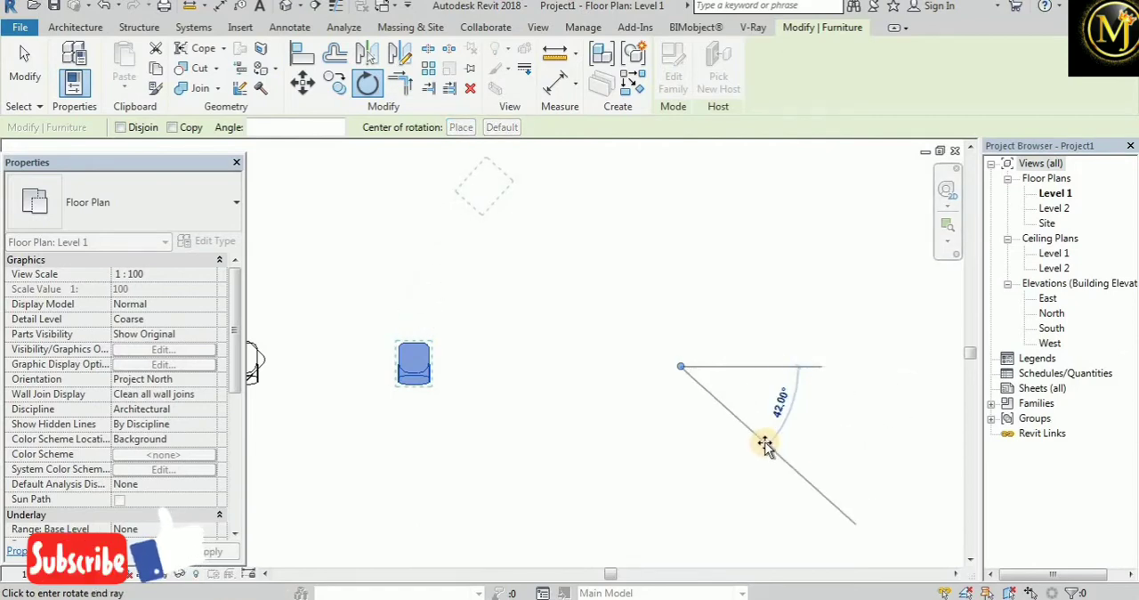
type("60")
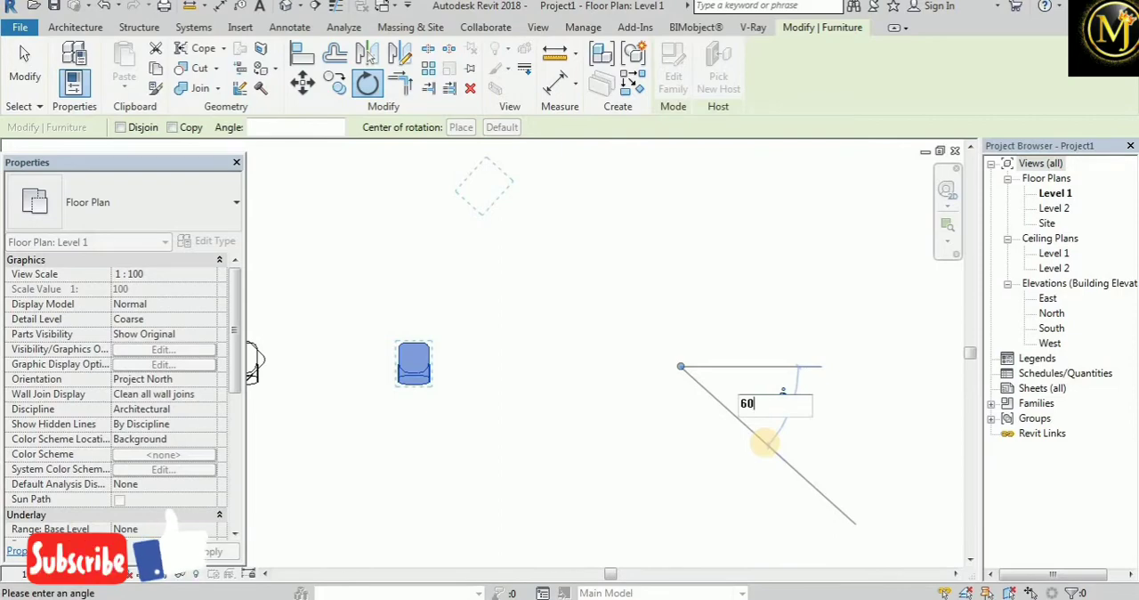
key("Return")
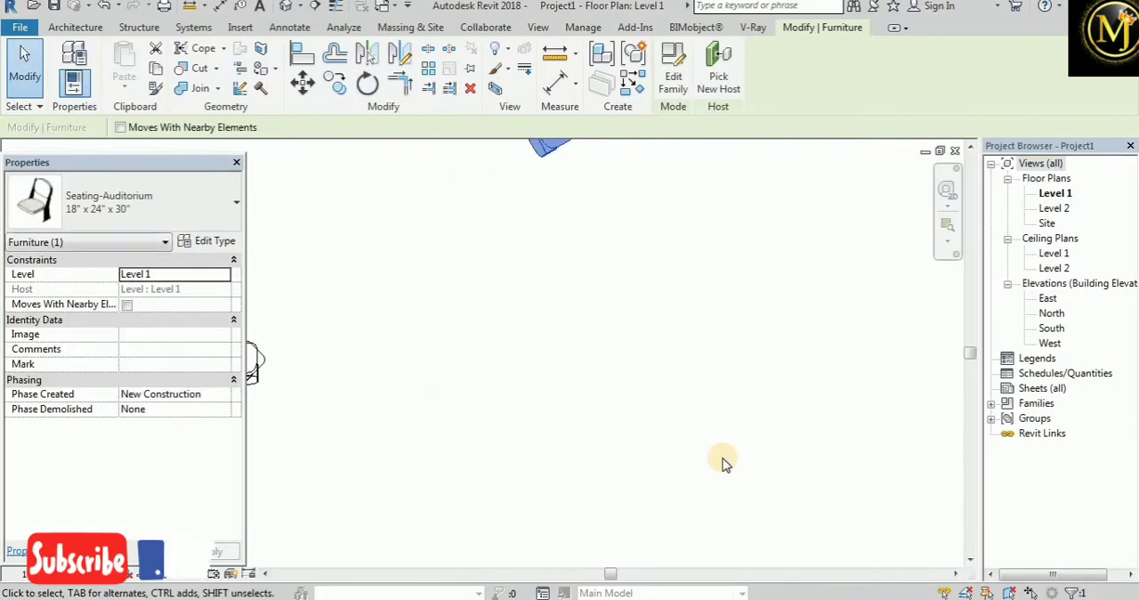
Rotate the same chair 65° clockwise as a copy around a custom centre placed in the empty area to its lower right
scroll(644, 507, "down", 1)
middle_click_drag(644, 505, 569, 525)
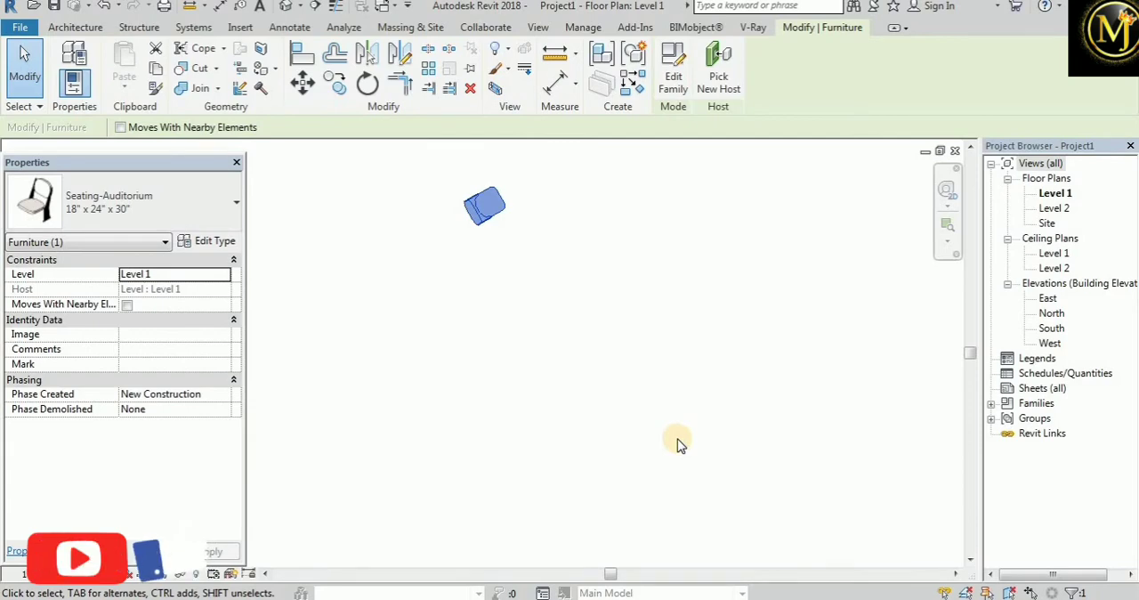
middle_click_drag(523, 320, 522, 381)
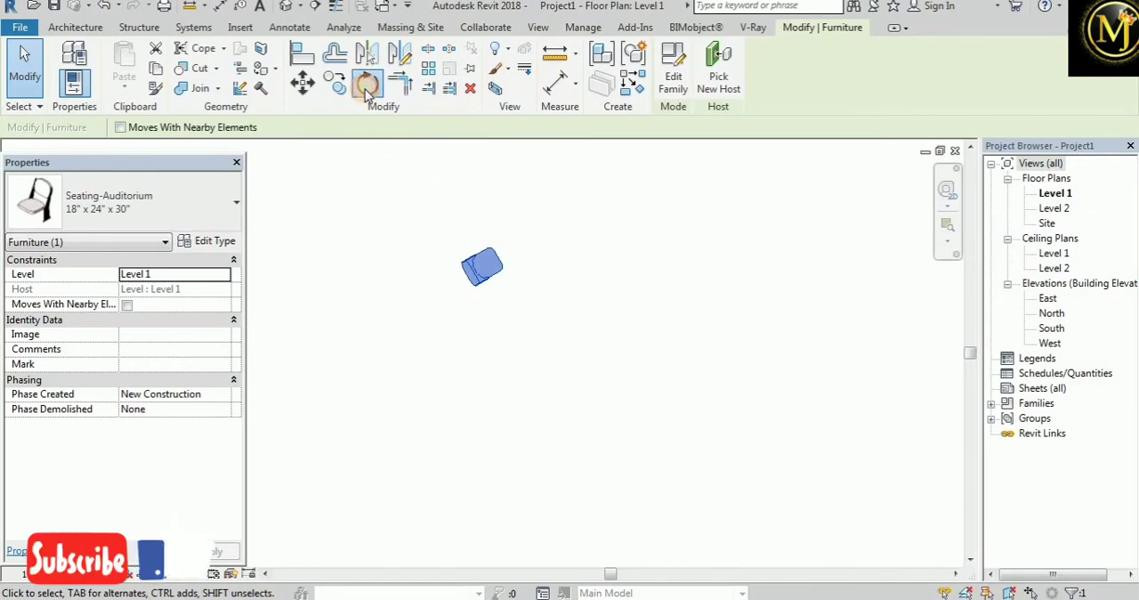
left_click(366, 82)
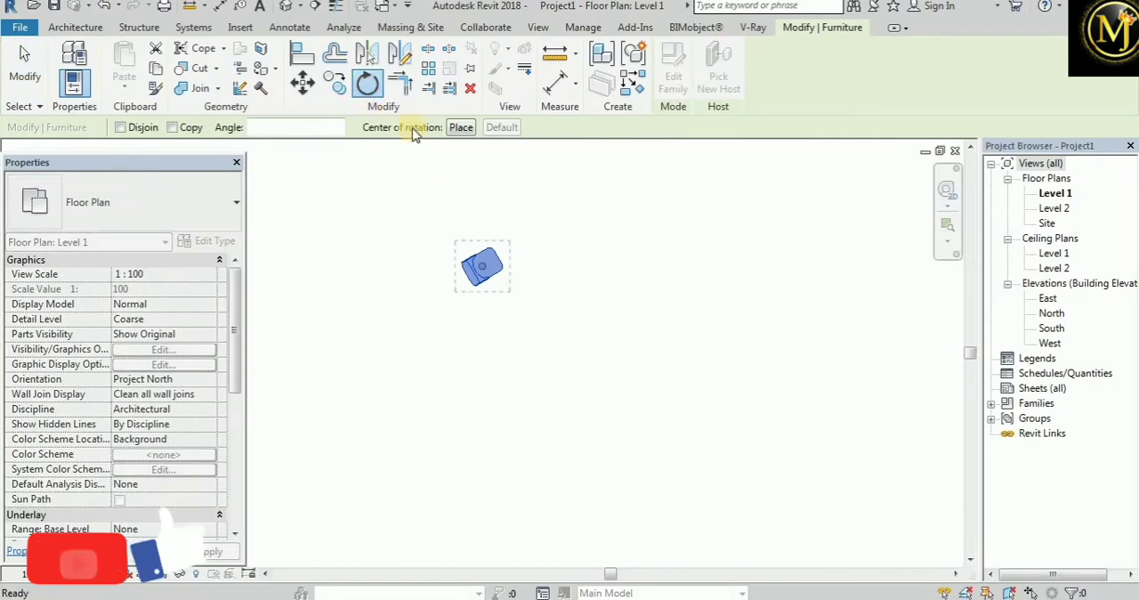
left_click(171, 127)
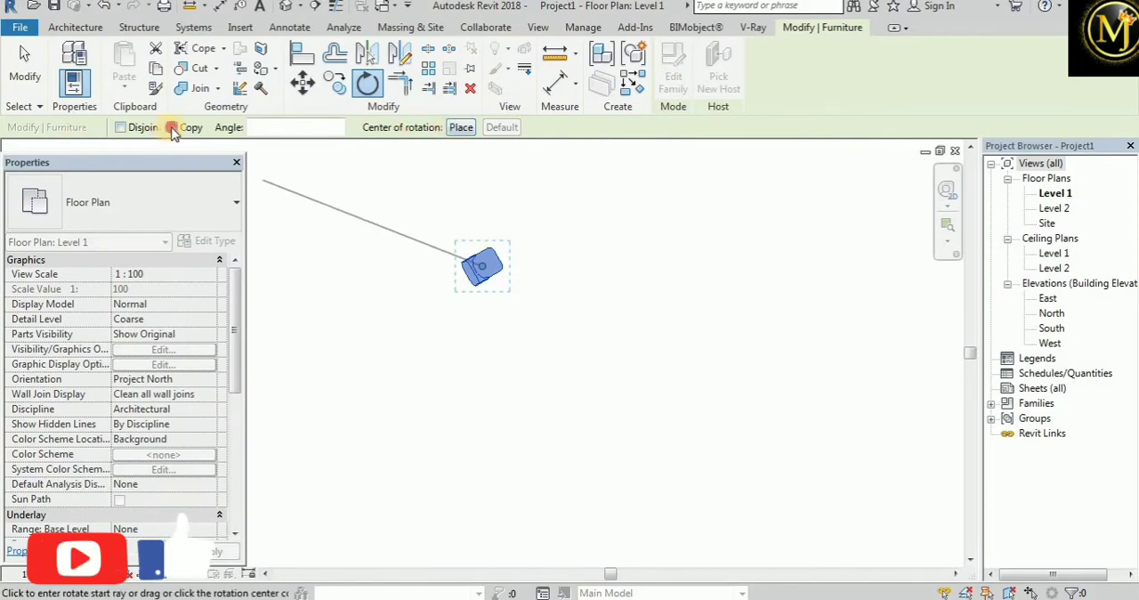
left_click(460, 127)
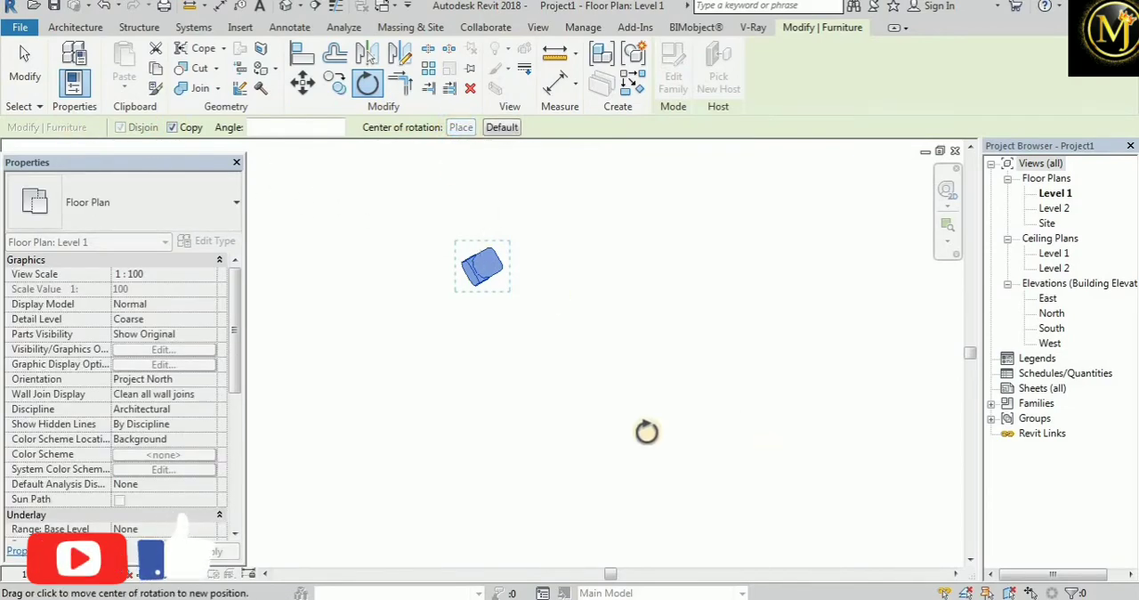
left_click(715, 437)
left_click(852, 437)
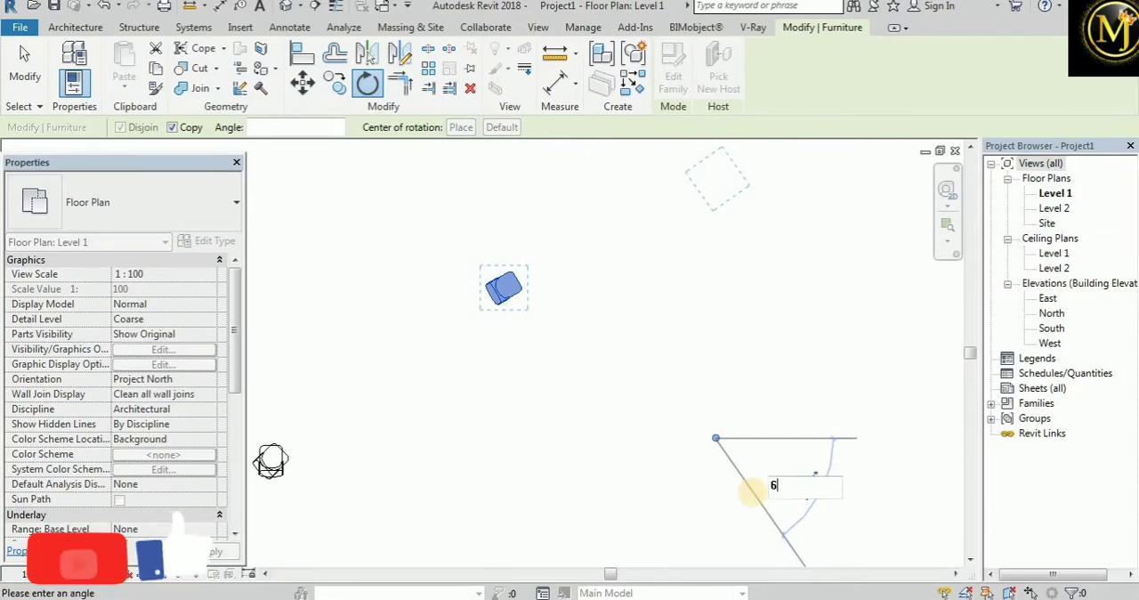
type("65")
key("Return")
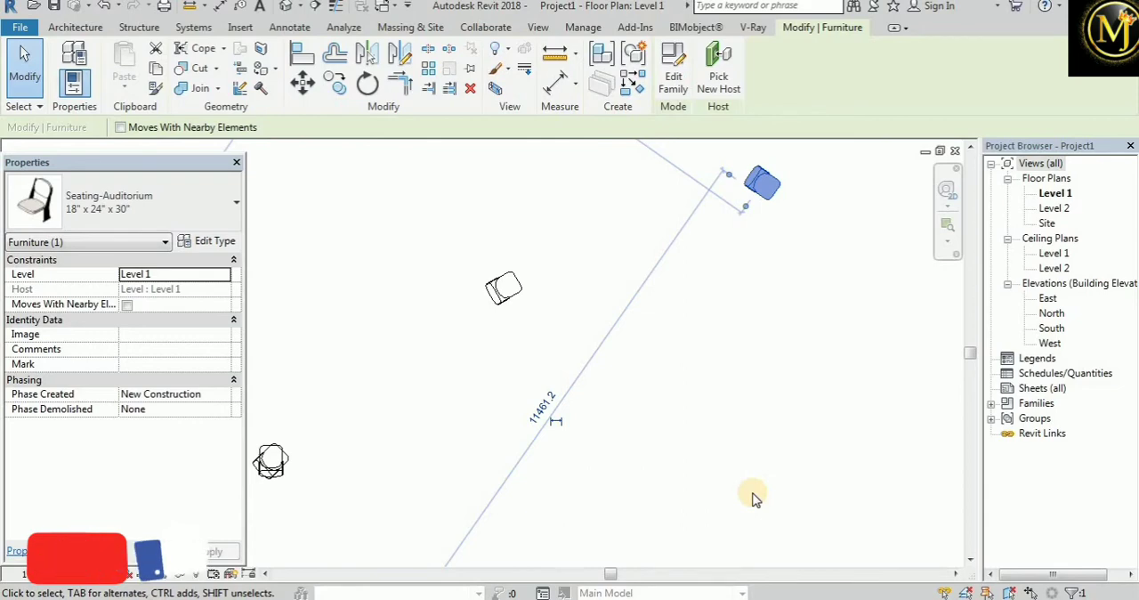
Rotate the horizontal wall freehand clockwise about its default centre to about 70° from the vertical wall, without Disjoin or Copy
scroll(540, 402, "down", 5)
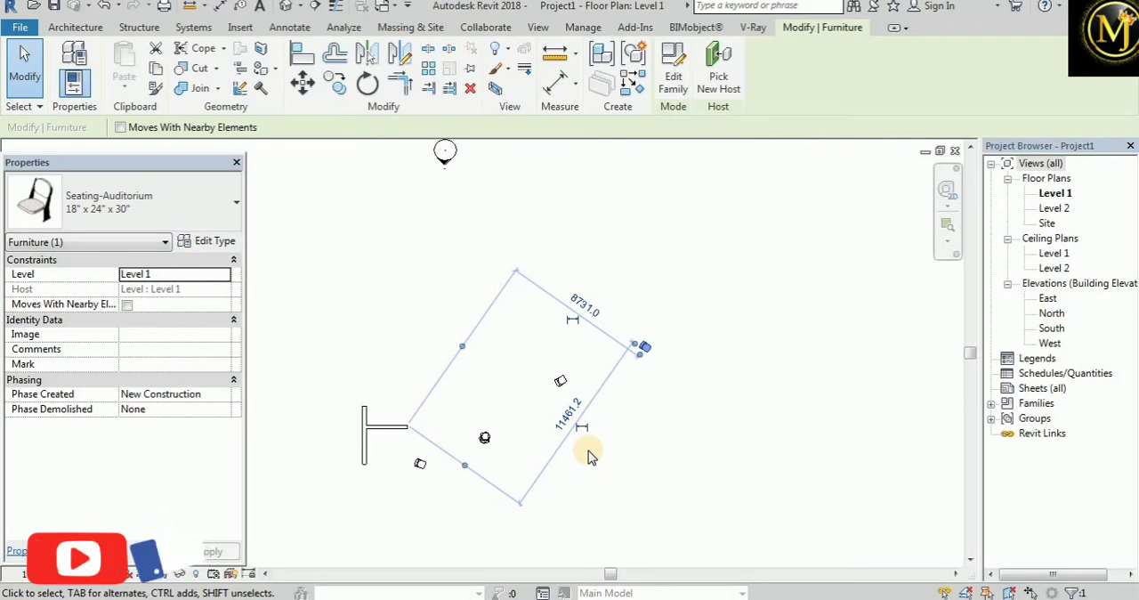
left_click(130, 172)
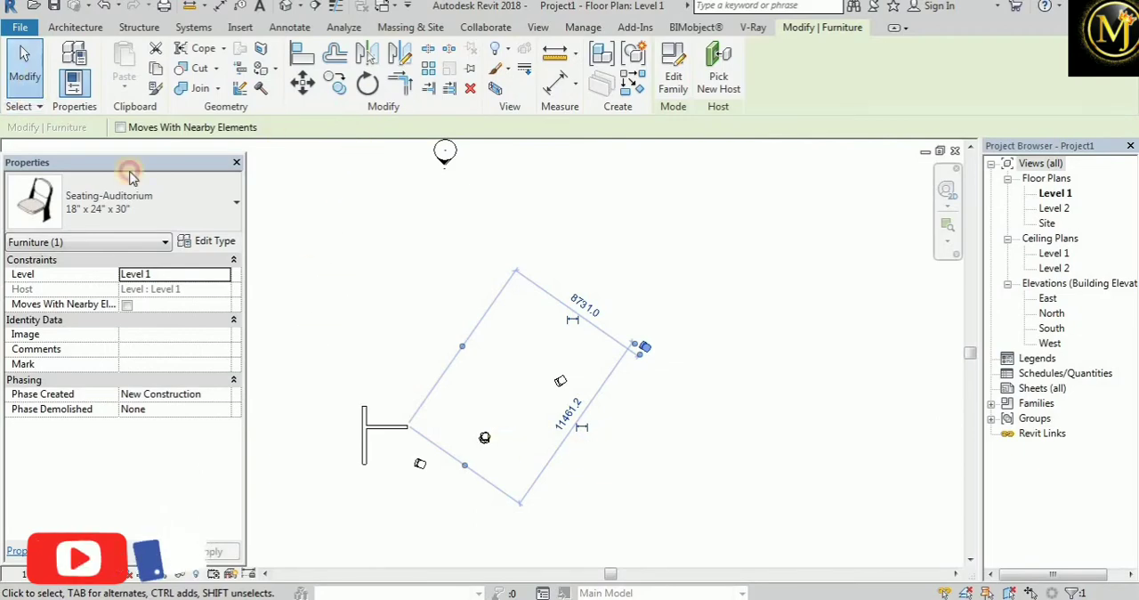
left_click(407, 499)
scroll(407, 382, "up", 5)
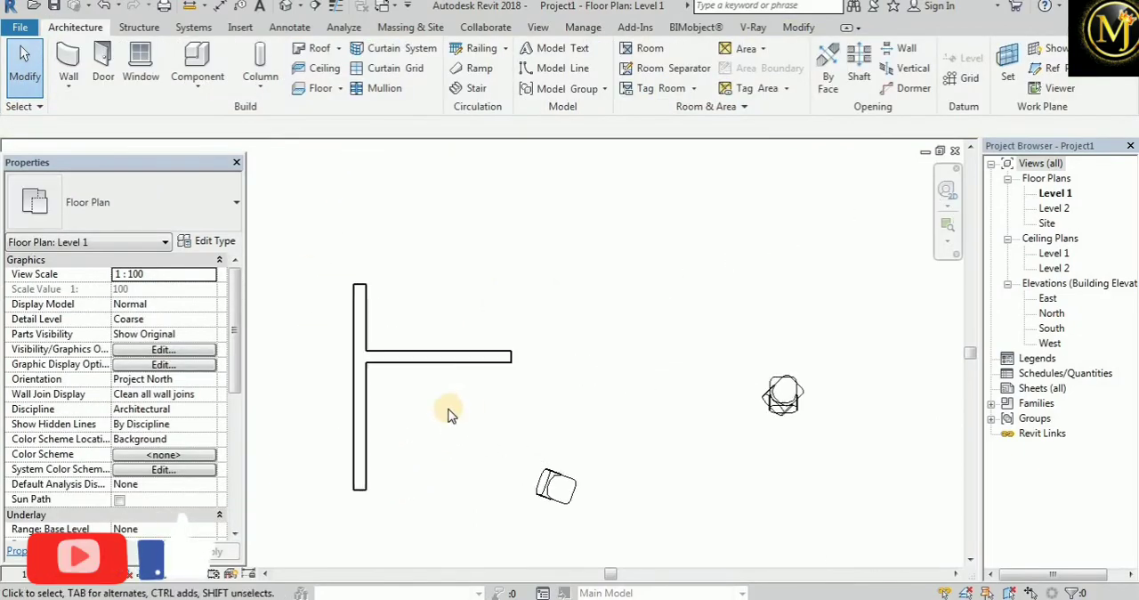
scroll(449, 414, "up", 1)
left_click(398, 334)
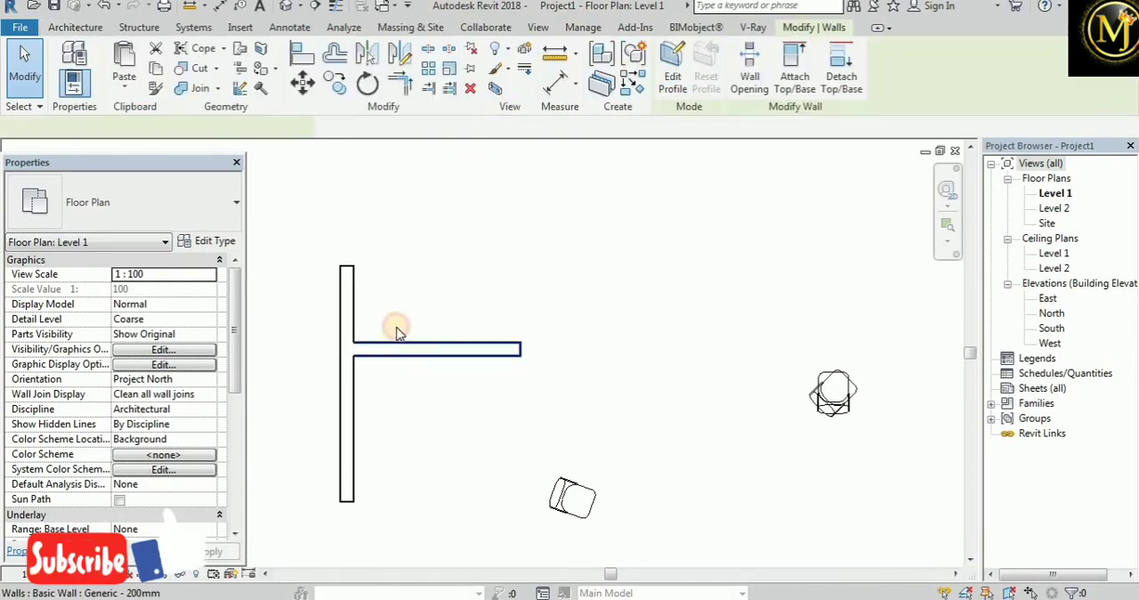
left_click(367, 87)
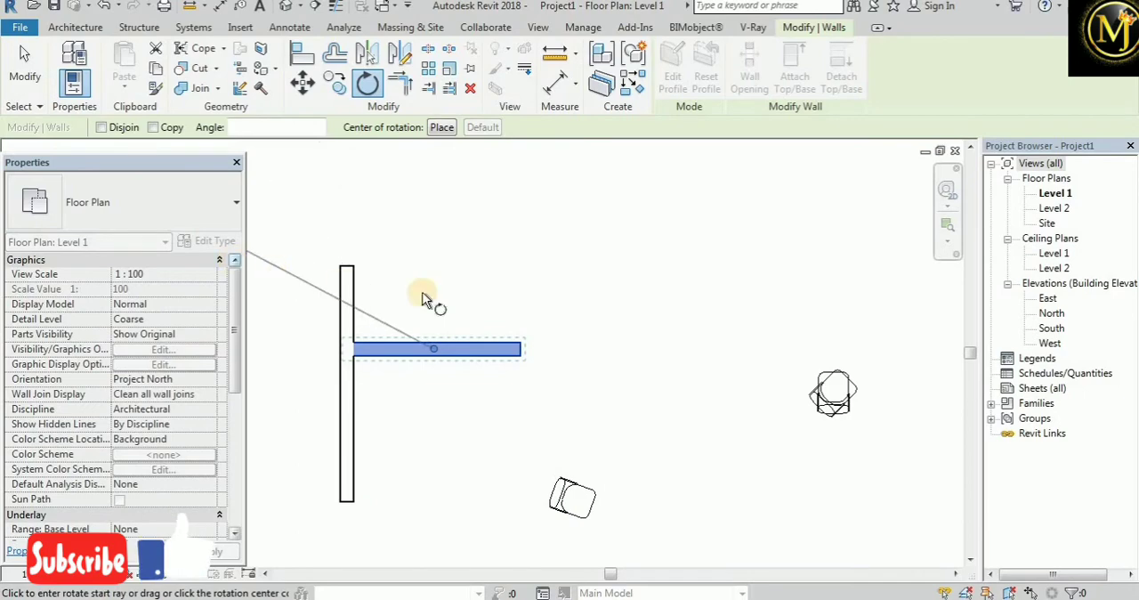
left_click(618, 358)
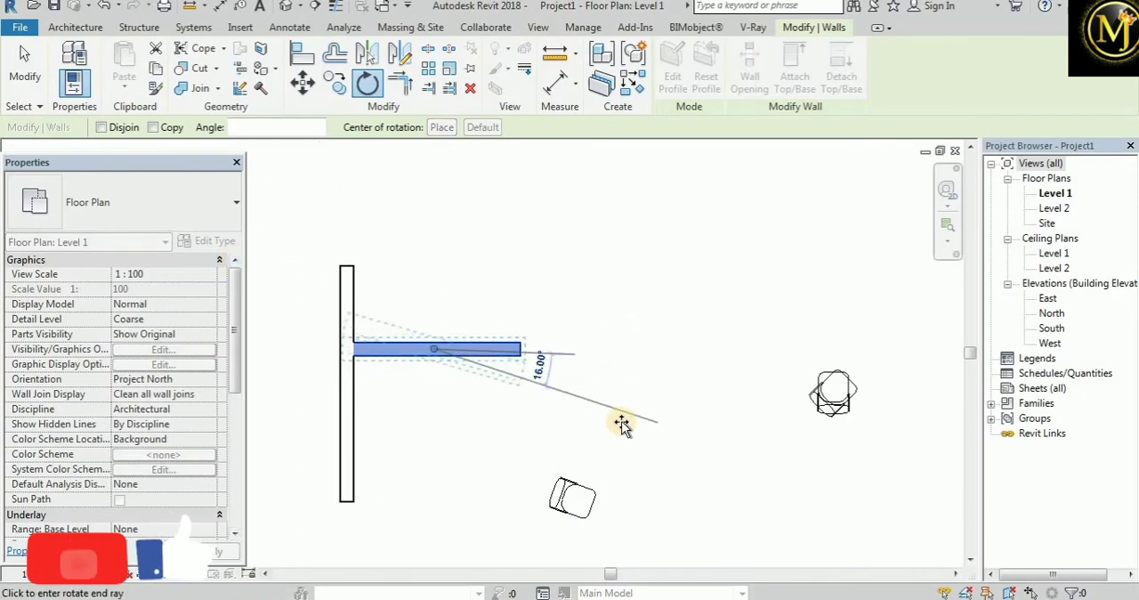
left_click(623, 430)
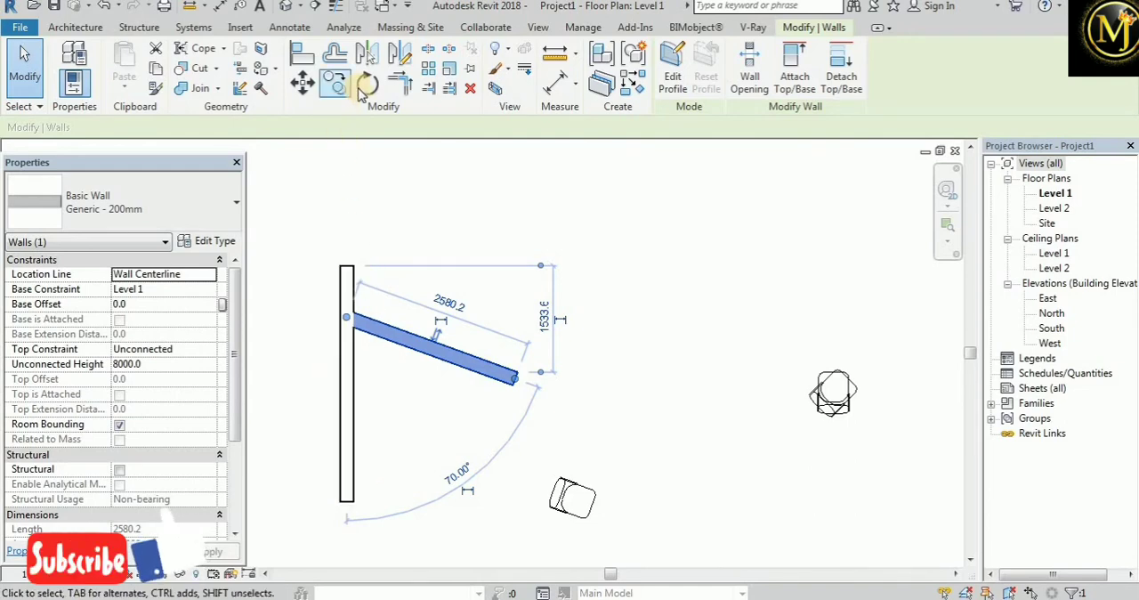
Rotate the angled wall freehand clockwise with Disjoin enabled to about 82° from horizontal, and undo that rotation
left_click(362, 89)
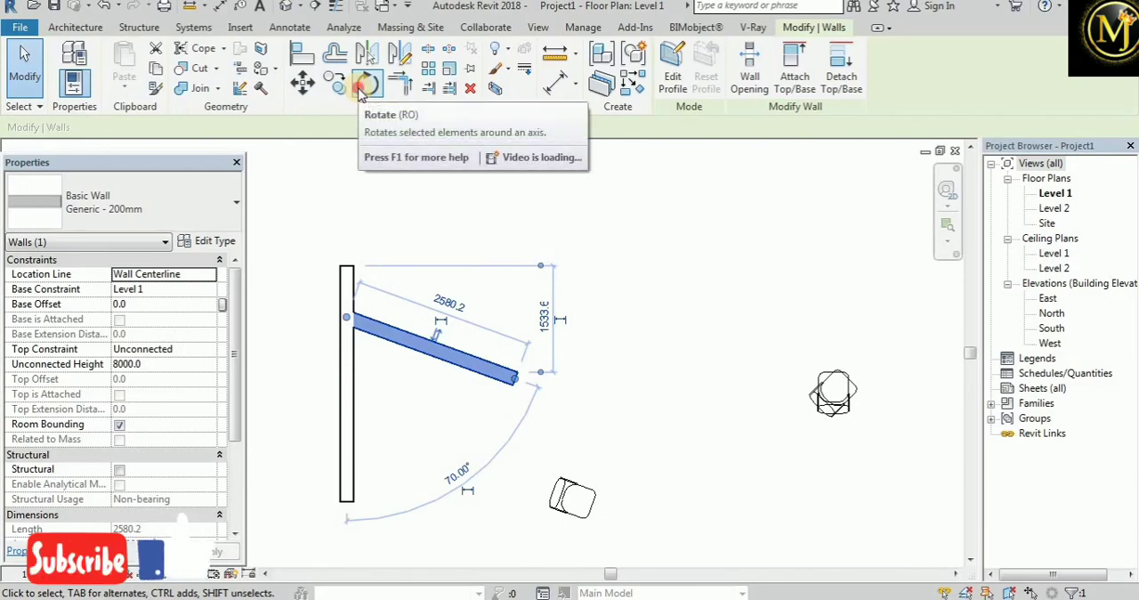
left_click(101, 127)
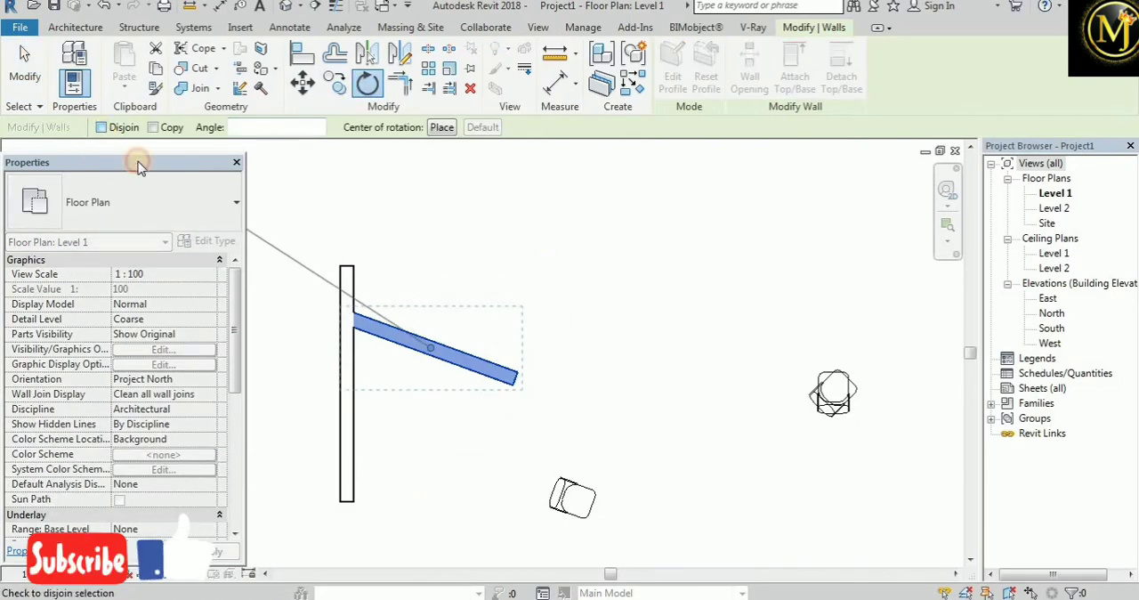
left_click(653, 440)
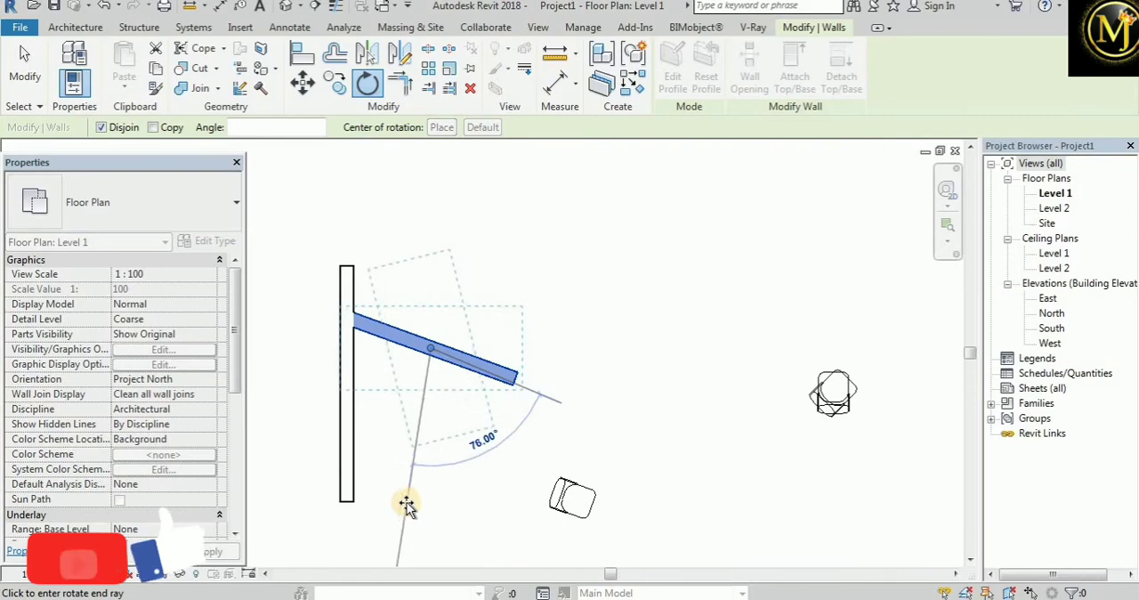
left_click(400, 505)
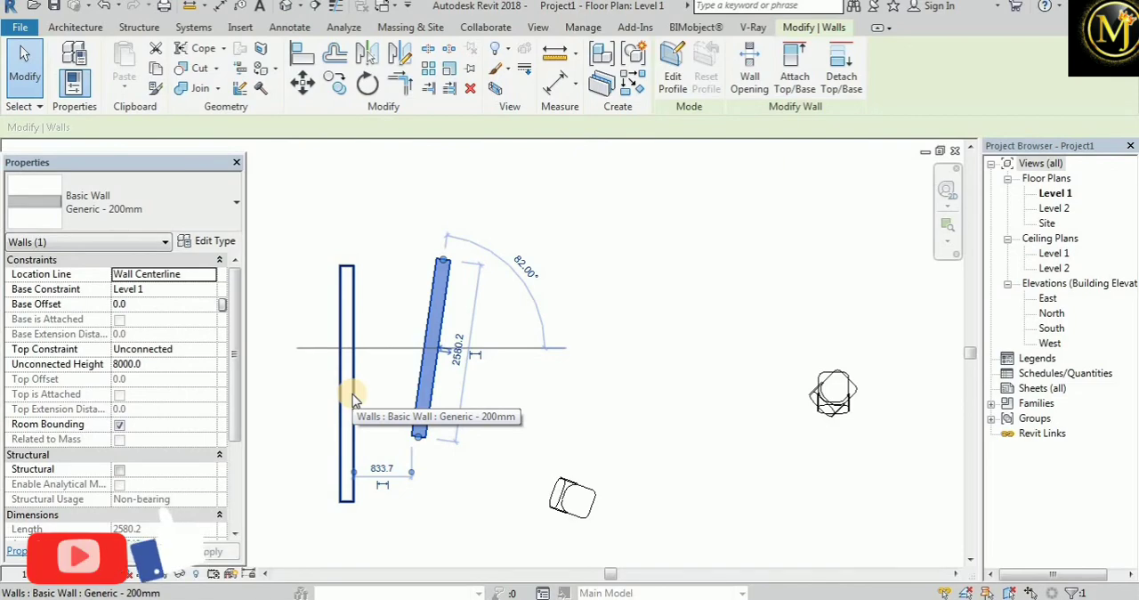
key("ctrl+z")
Try to rotate the angled wall steeply clockwise about its centre with Disjoin off, and cancel the rotation
left_click(415, 332)
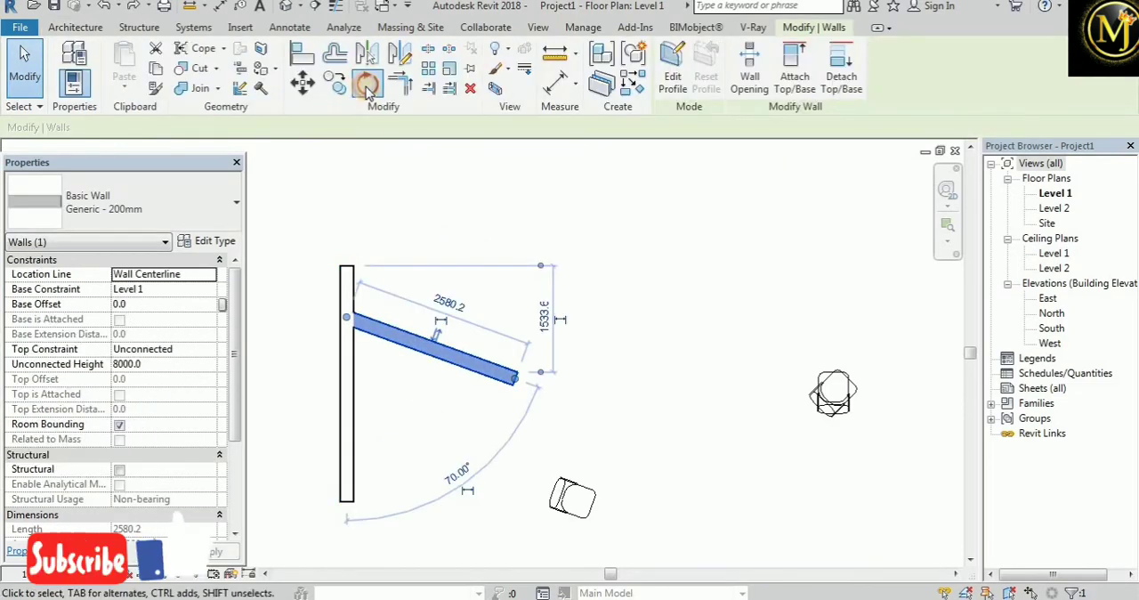
left_click(366, 89)
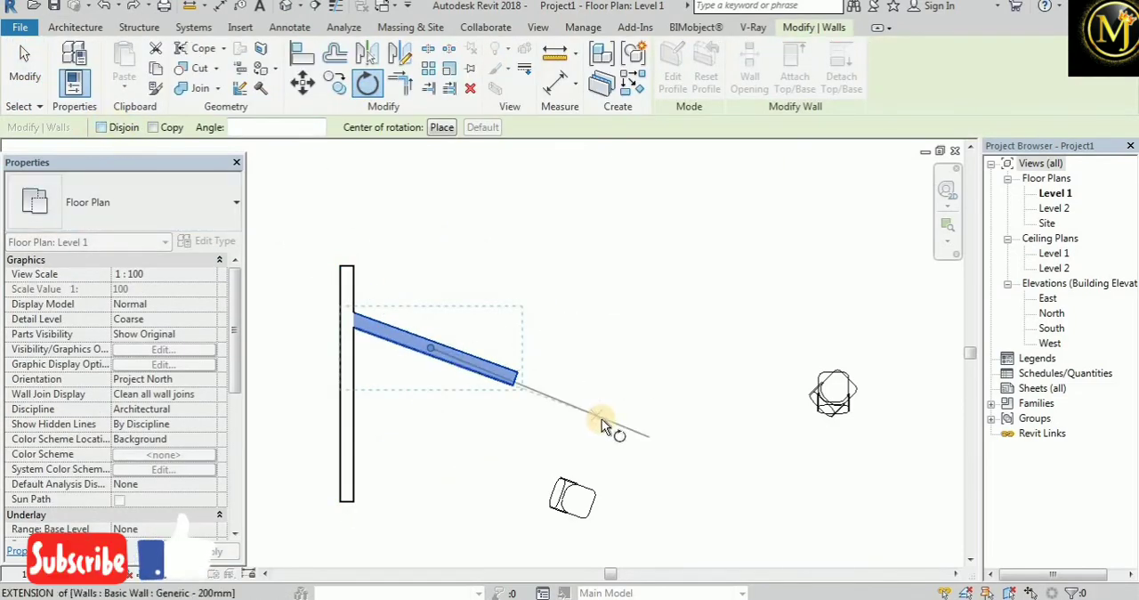
left_click(601, 418)
left_click(454, 466)
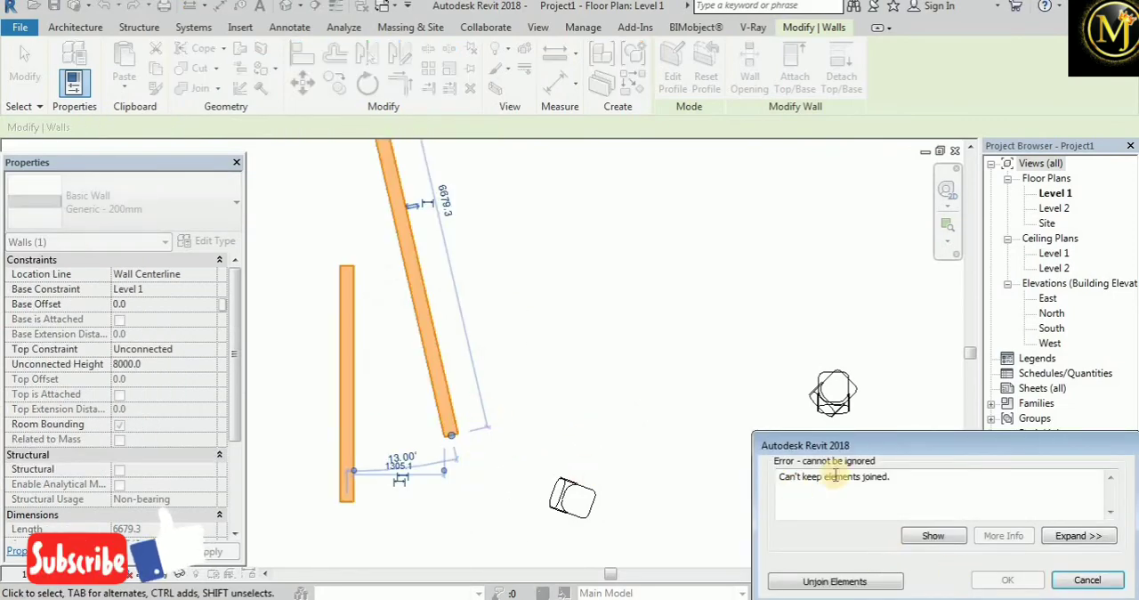
left_click(1089, 580)
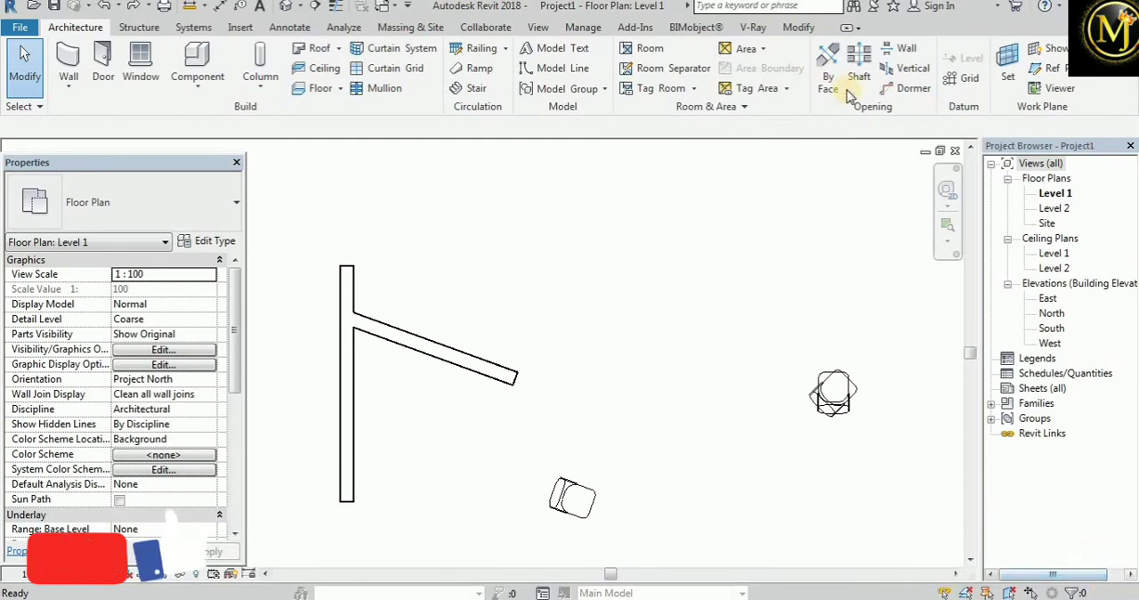
Start the Rotate tool with nothing selected and choose the angled wall as the element to rotate
left_click(801, 27)
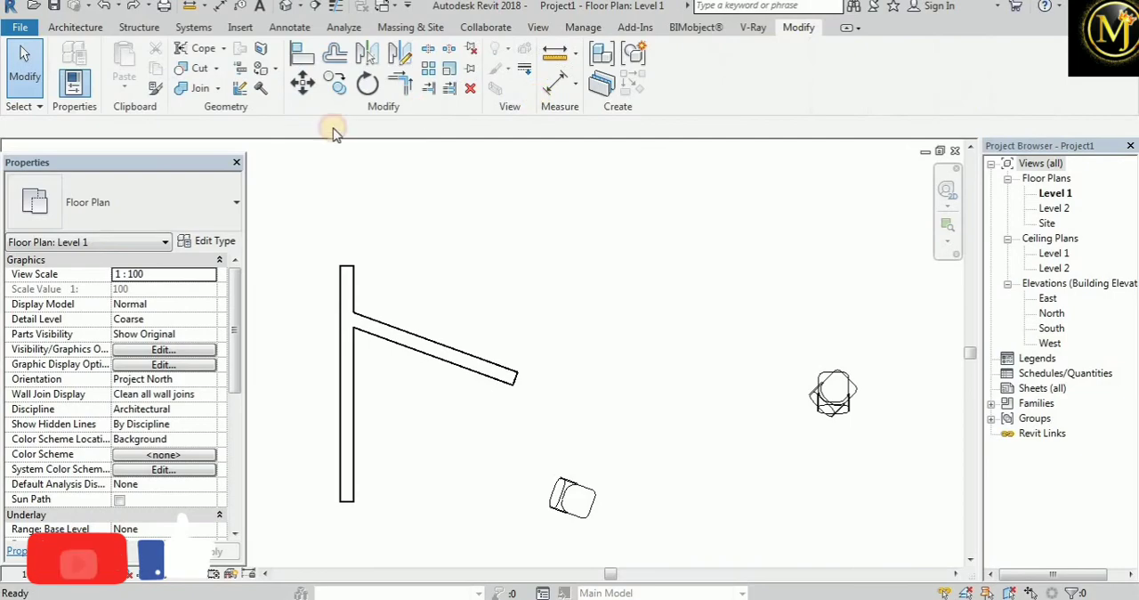
left_click(367, 84)
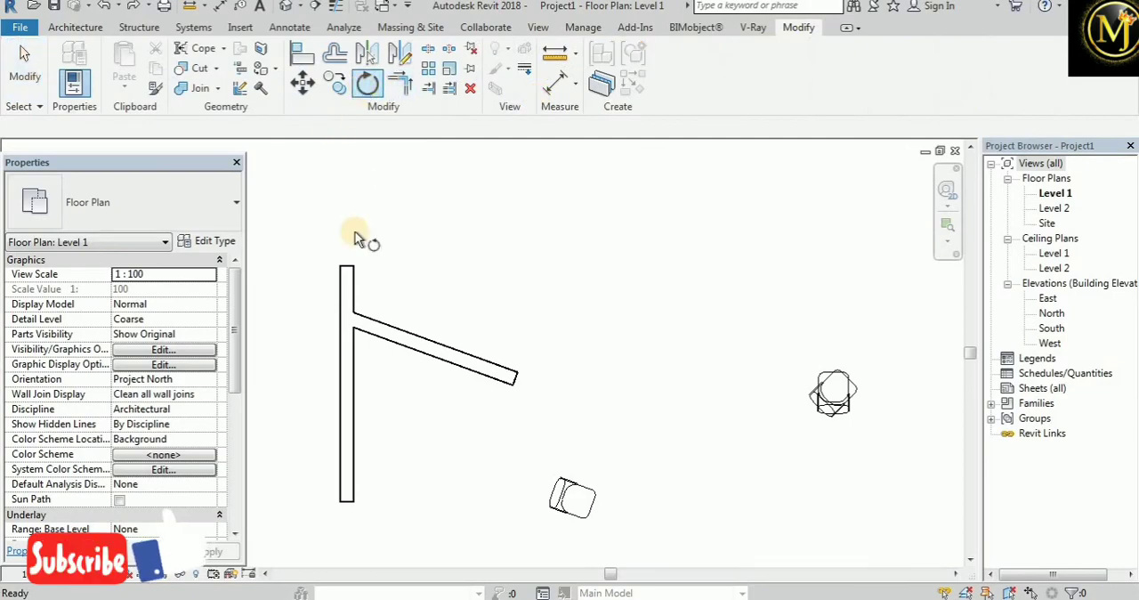
left_click(413, 334)
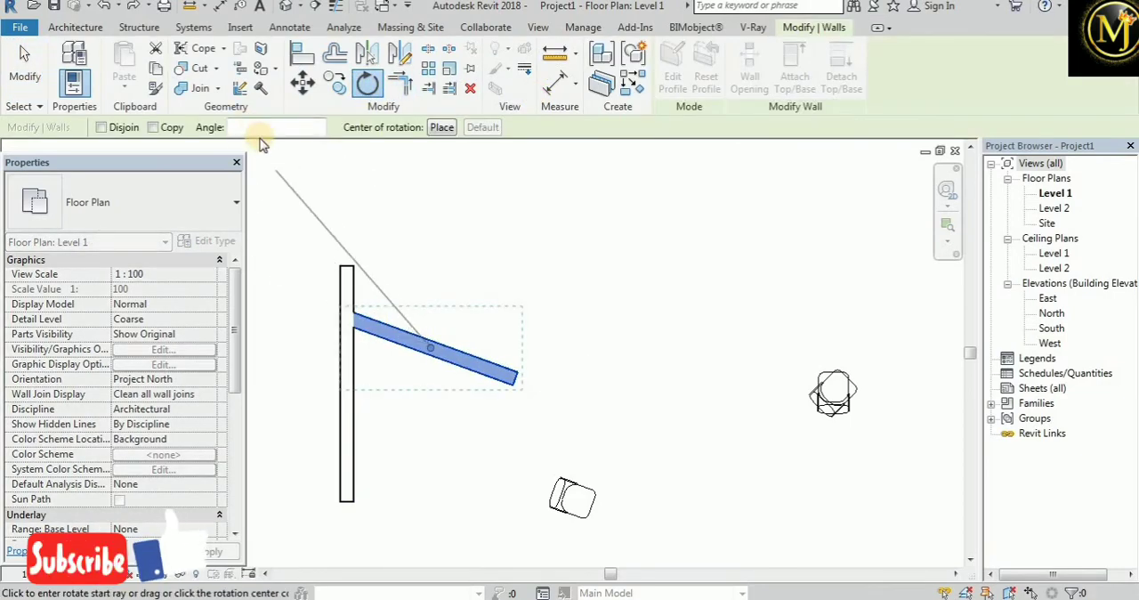